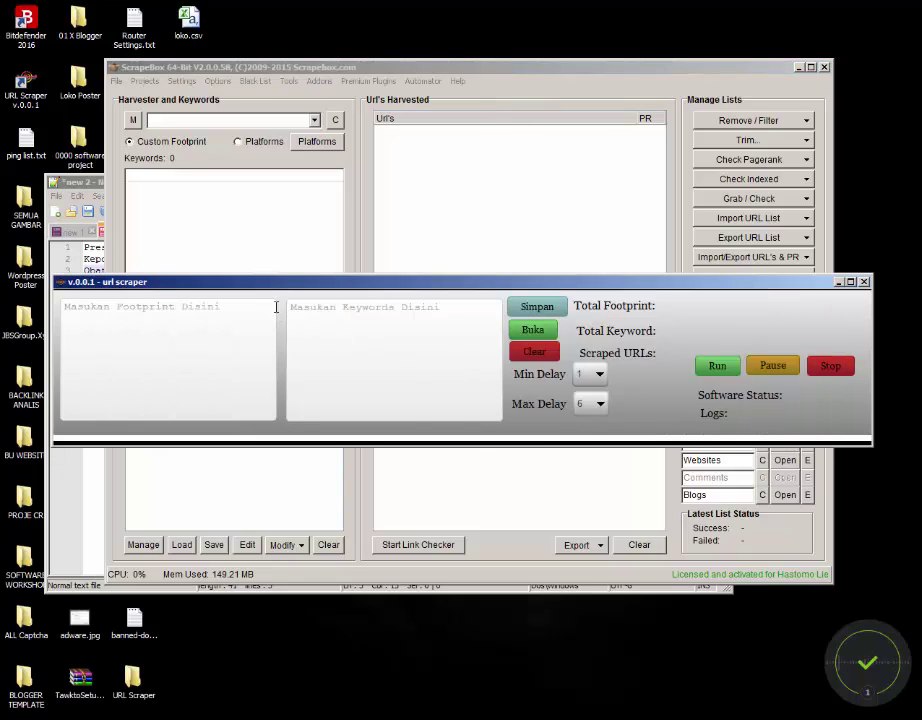
# Examine the thread counts in ScrapeBox's connection settings, including the Harvester value, and close the settings
pyautogui.click(547, 95)
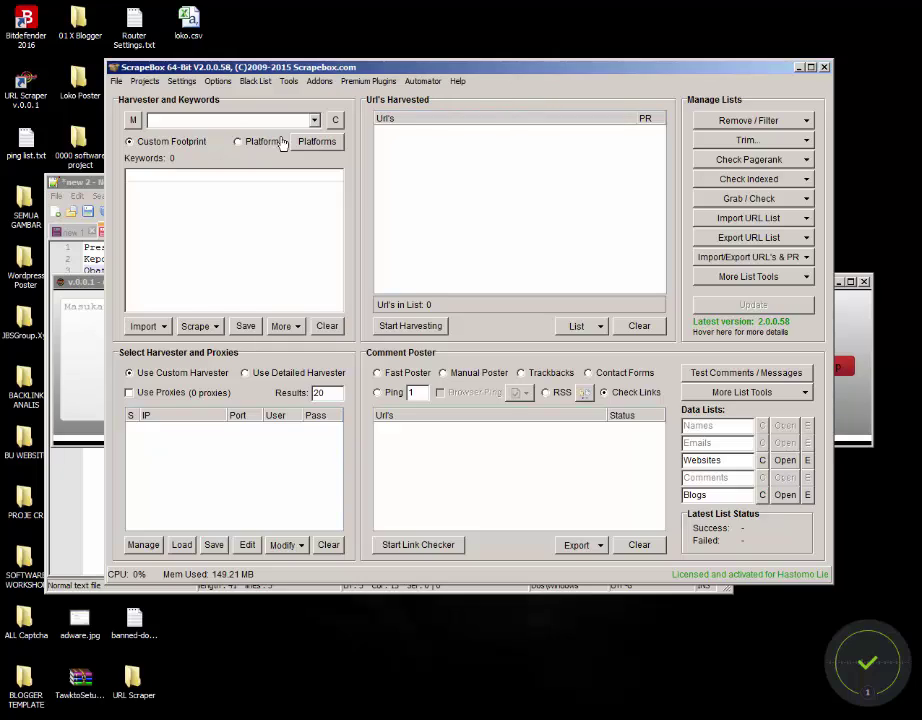
pyautogui.click(181, 81)
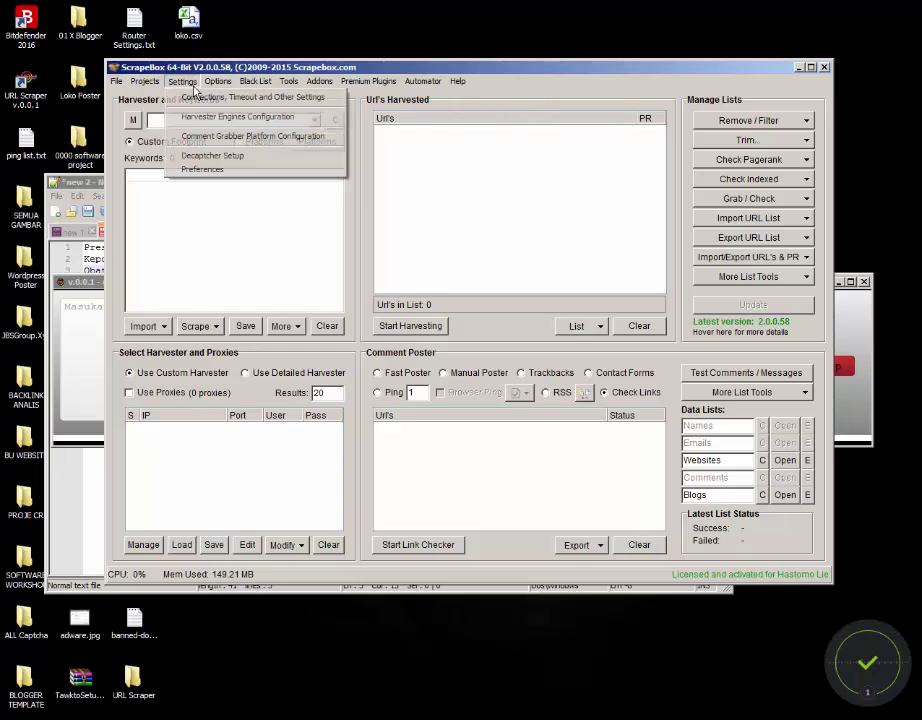
pyautogui.click(240, 97)
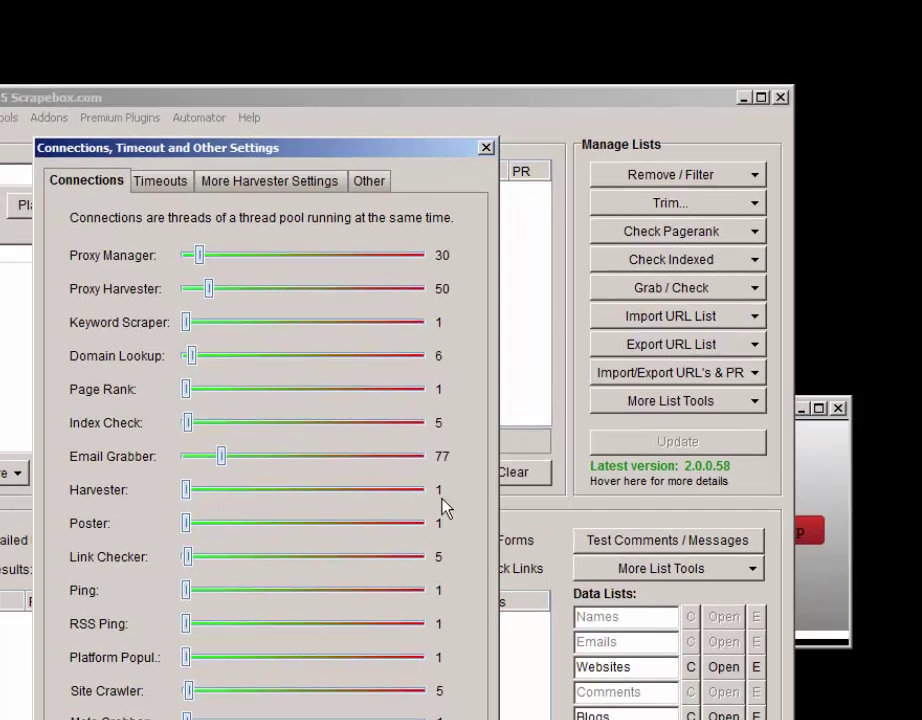
pyautogui.click(825, 501)
pyautogui.click(418, 179)
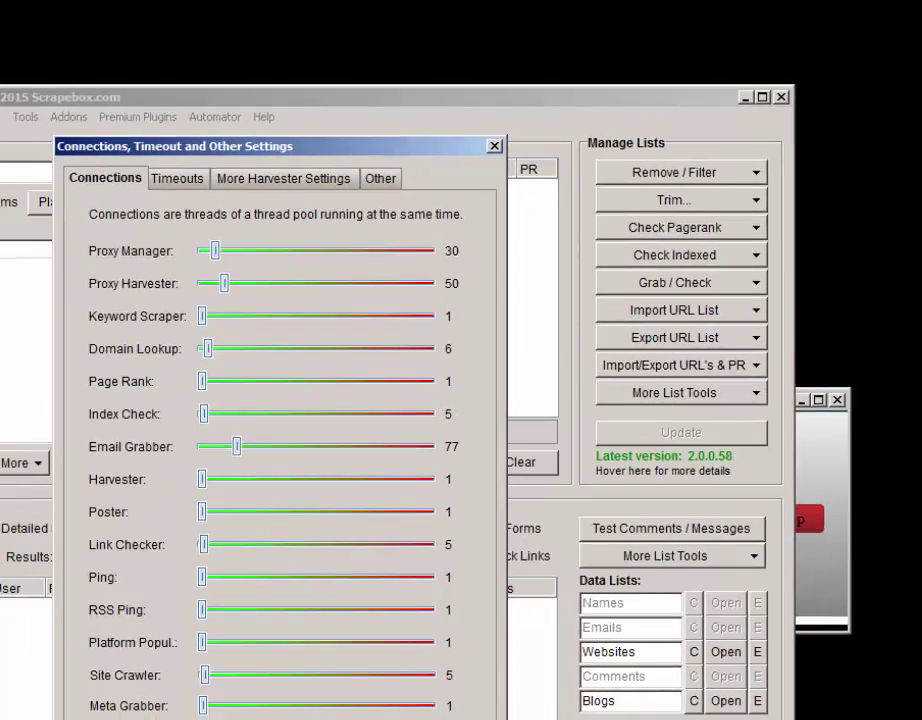
pyautogui.click(522, 620)
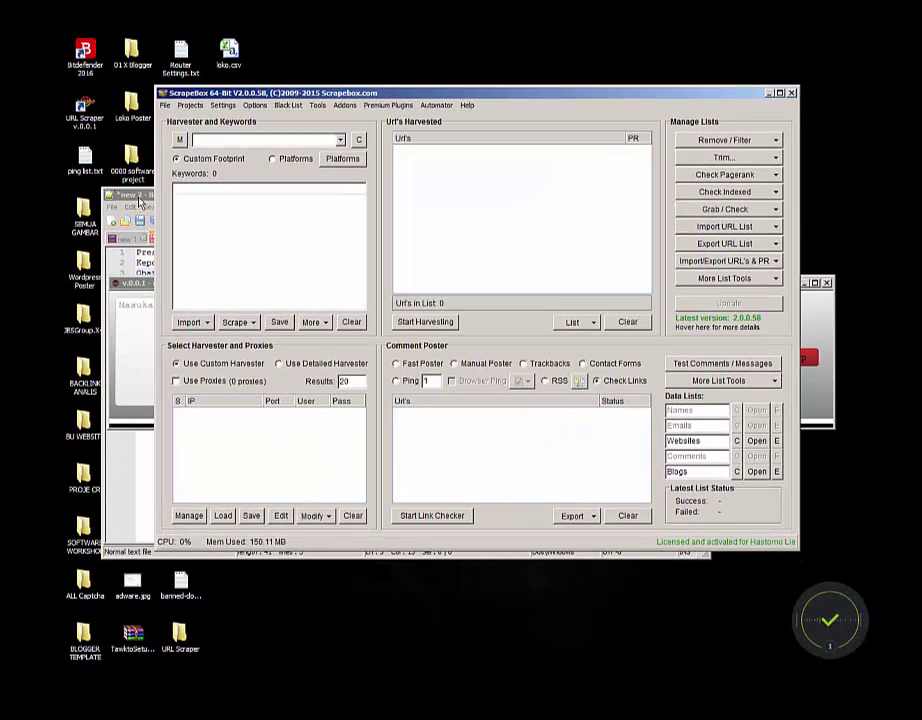
# Copy the footprint "Nama"+"website"+"komentar"+"(Masukkan 6 kode diatas)" from Notepad++ into ScrapeBox's custom footprint field
pyautogui.click(139, 200)
pyautogui.click(131, 237)
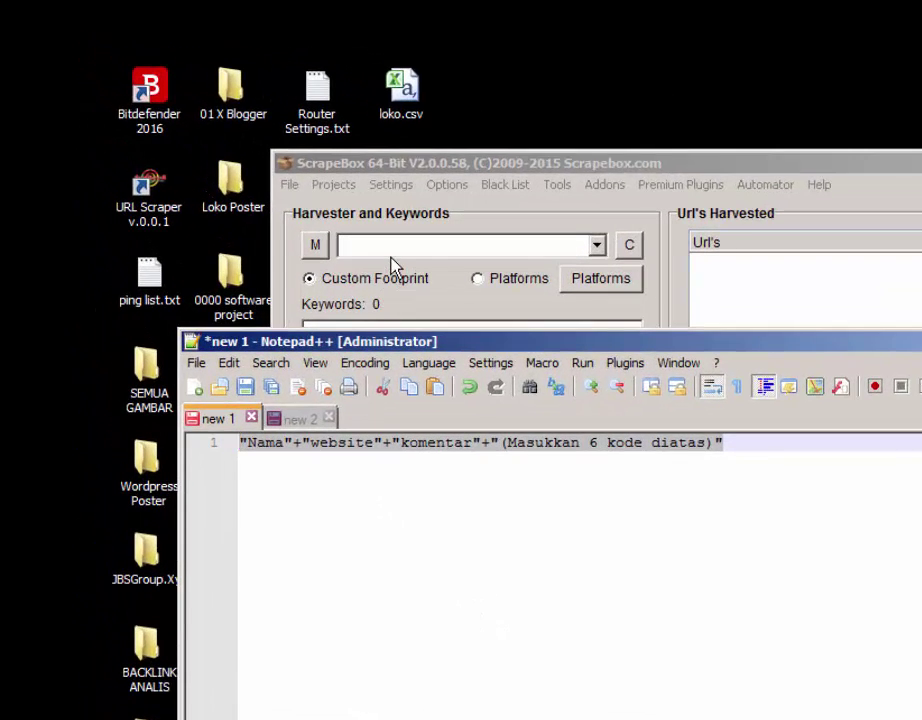
pyautogui.click(392, 257)
pyautogui.write('"Nama"+"website"+"komentar"+"(Masukkan 6 kode diatas)"')
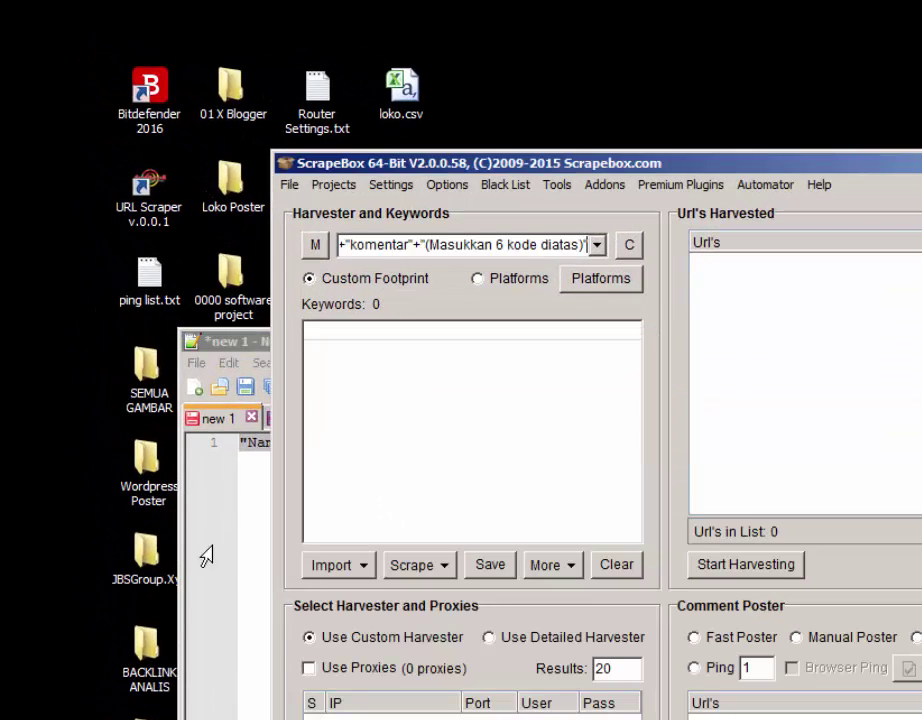
# Copy the keywords Presiden Jokowi, Kepolisian and Obat Jerawat from the Notepad++ document new 2 into ScrapeBox's keyword list
pyautogui.click(222, 531)
pyautogui.click(292, 419)
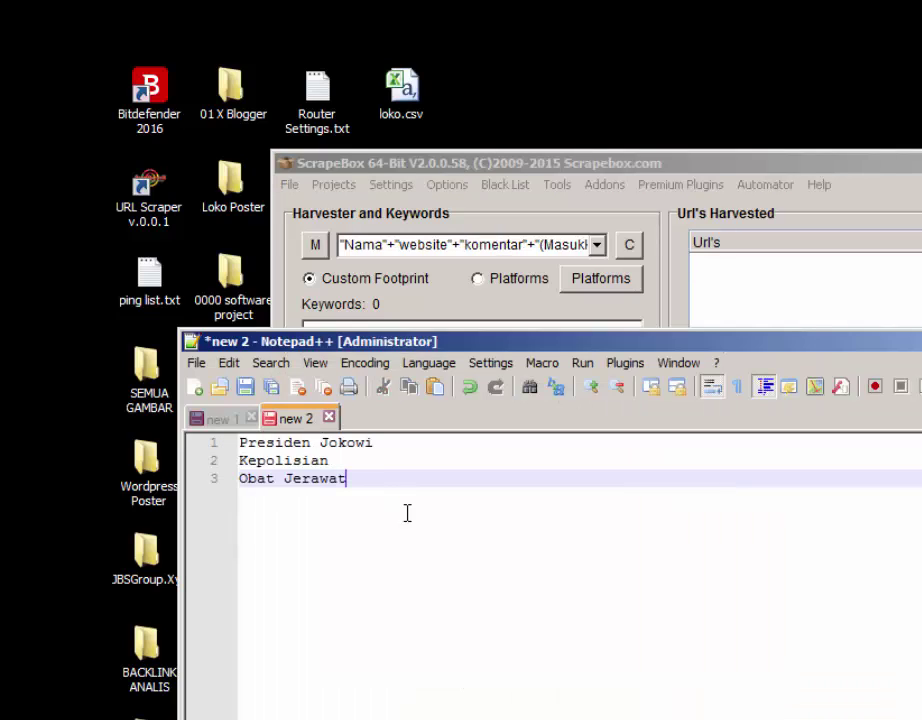
pyautogui.hotkey('ctrl', 'a')
pyautogui.hotkey('ctrl', 'c')
pyautogui.click(587, 185)
pyautogui.click(512, 325)
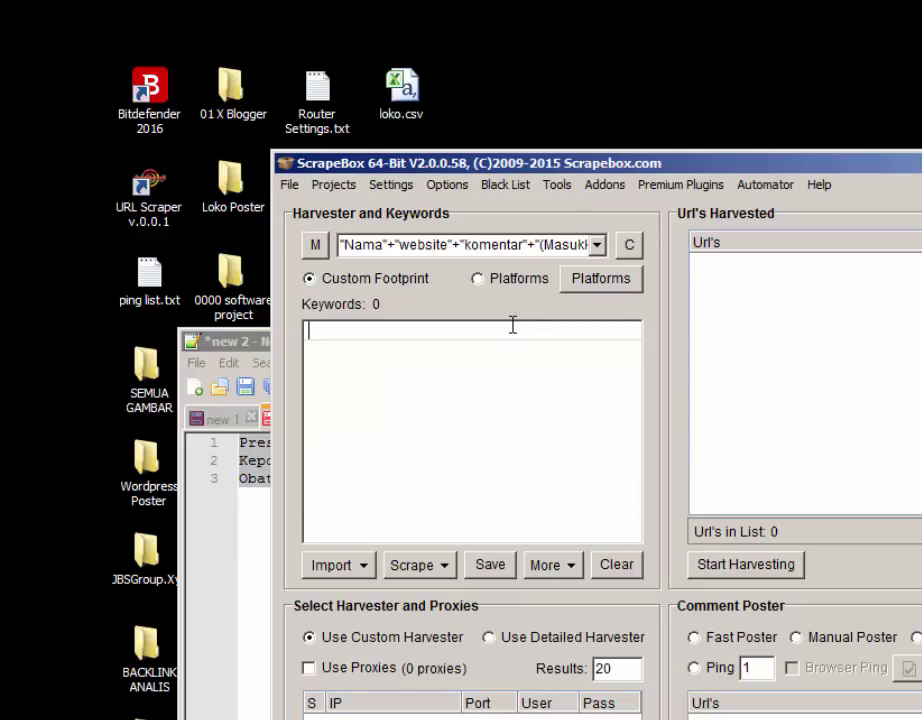
pyautogui.hotkey('ctrl', 'v')
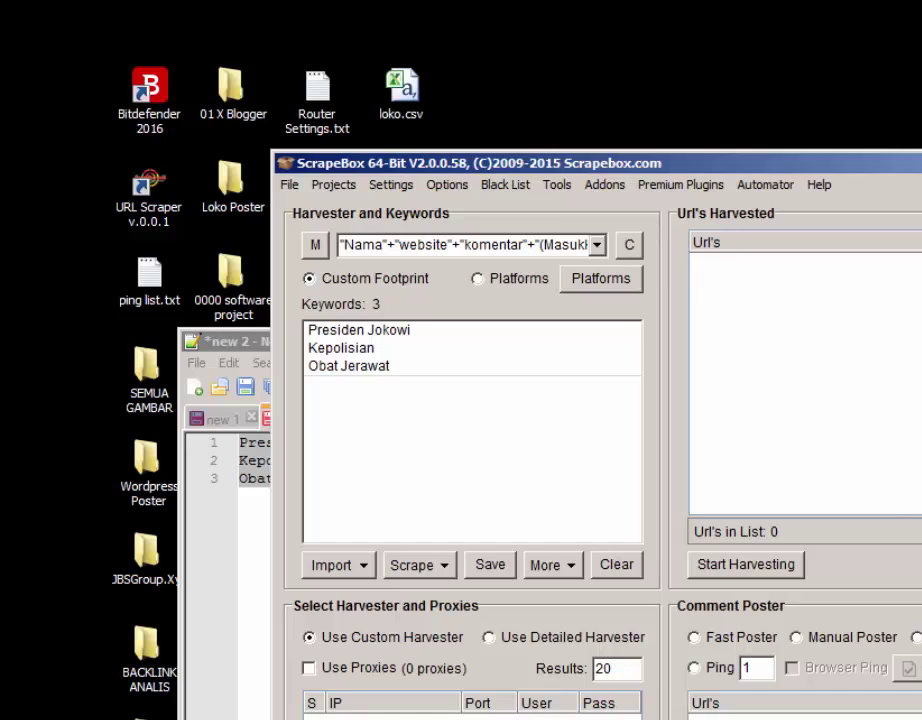
# Paste the copied keywords Presiden Jokowi, Kepolisian and Obat Jerawat into the keyword box of the url scraper
pyautogui.click(912, 609)
pyautogui.click(799, 593)
pyautogui.hotkey('ctrl', 'v')
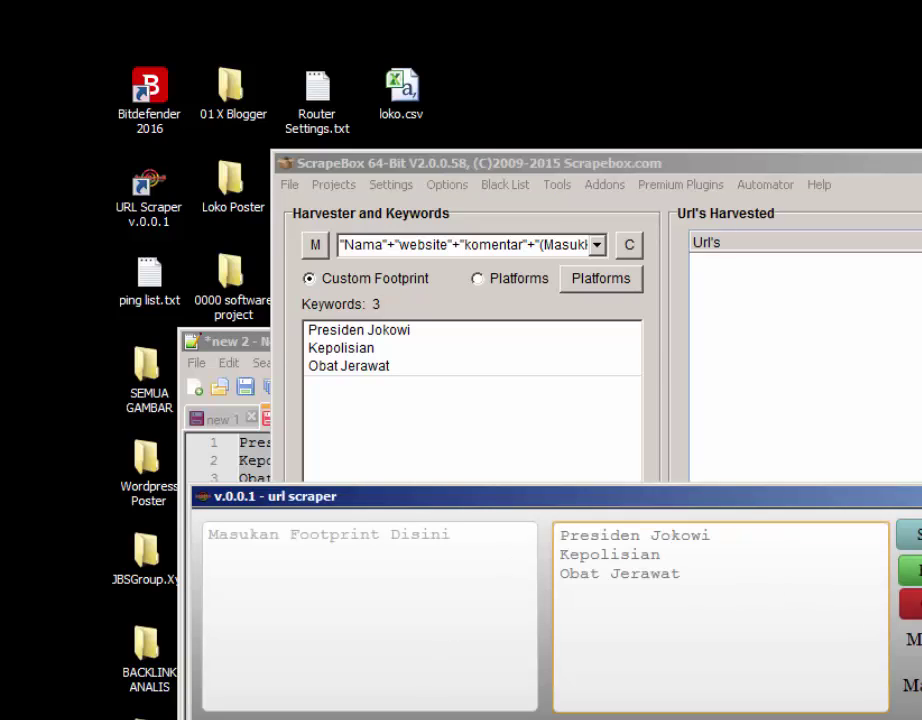
# Copy the footprint from the Notepad++ document new 1 into the url scraper's footprint box, and minimize both windows
pyautogui.click(230, 341)
pyautogui.click(218, 418)
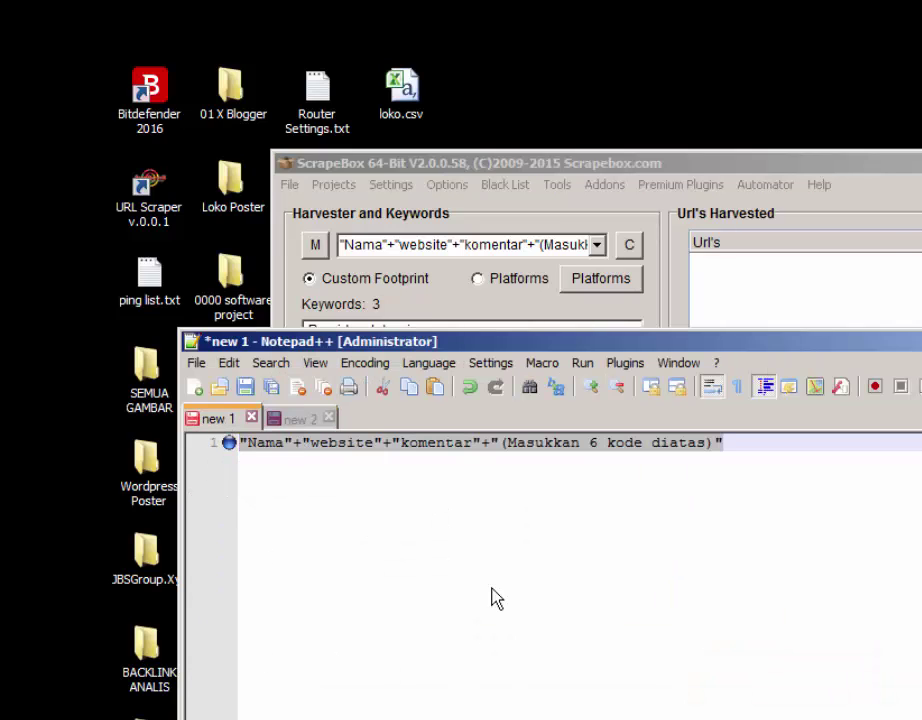
pyautogui.hotkey('alt', 'Tab')
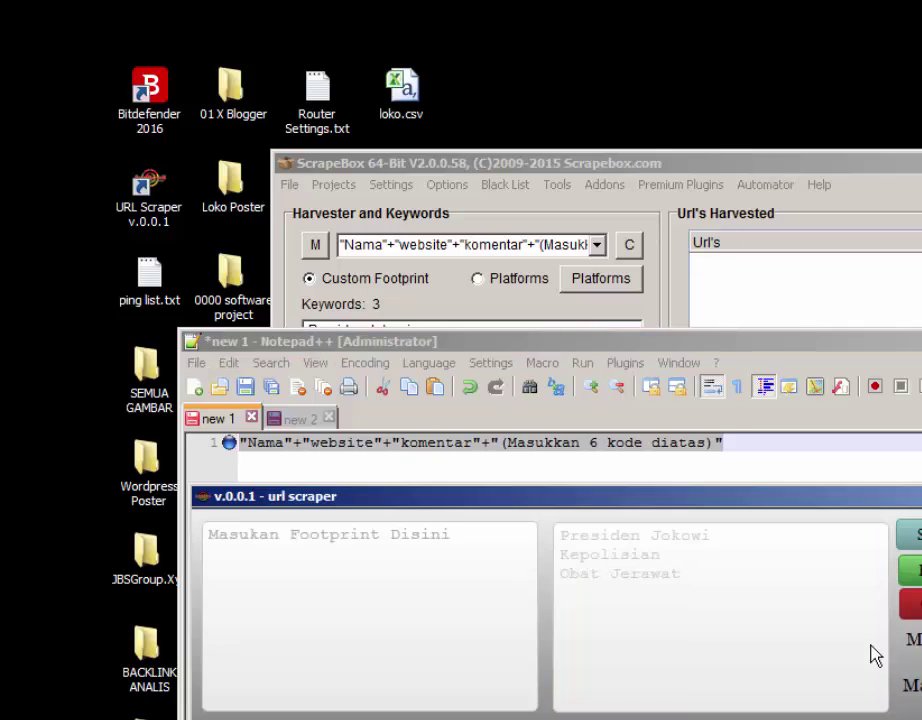
pyautogui.click(486, 568)
pyautogui.hotkey('ctrl', 'v')
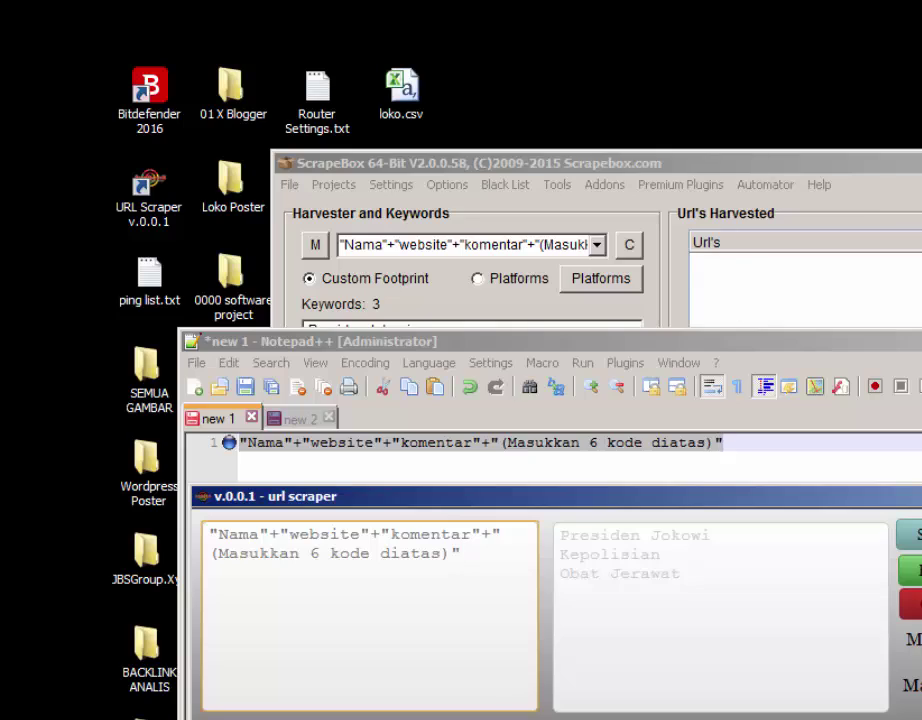
pyautogui.click(921, 342)
pyautogui.click(921, 497)
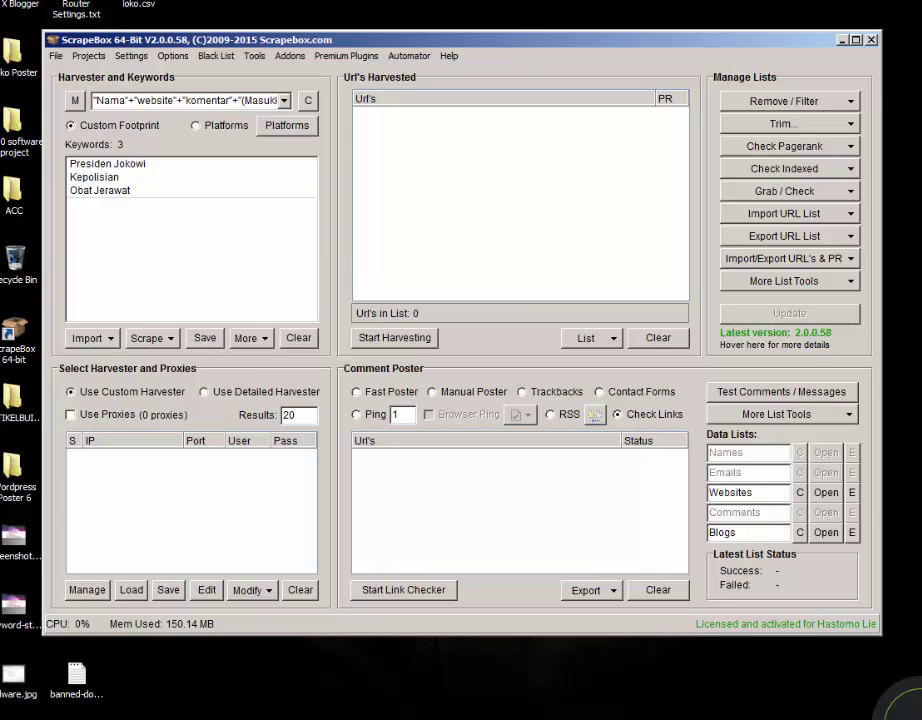
# Switch to PureVPN and connect to the Taiwan Fastest Server
pyautogui.click(910, 712)
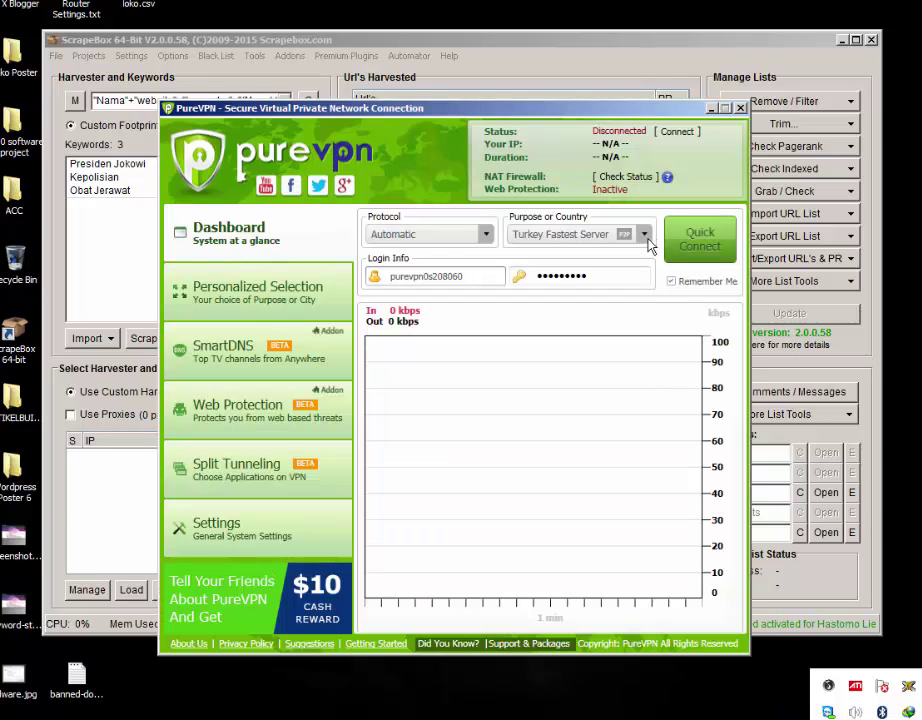
pyautogui.click(645, 234)
pyautogui.scroll(1, 648, 262)
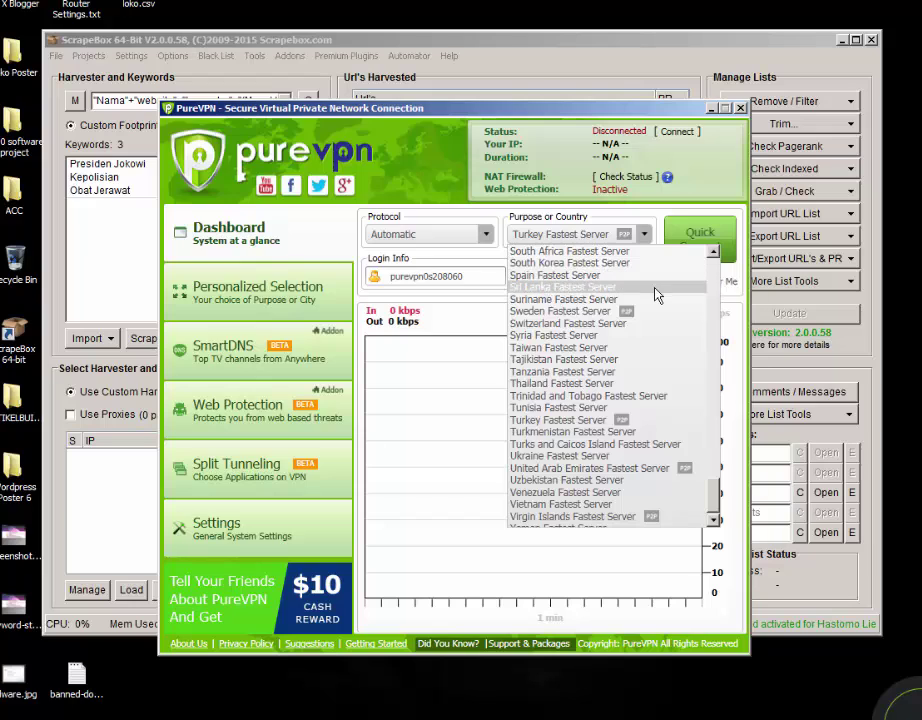
pyautogui.click(664, 349)
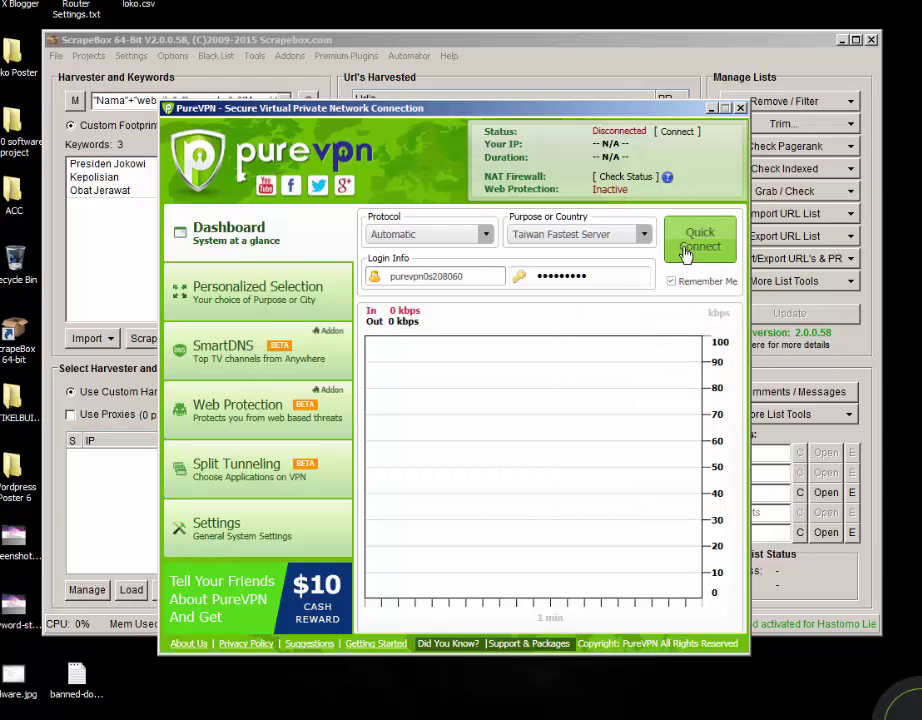
pyautogui.click(685, 252)
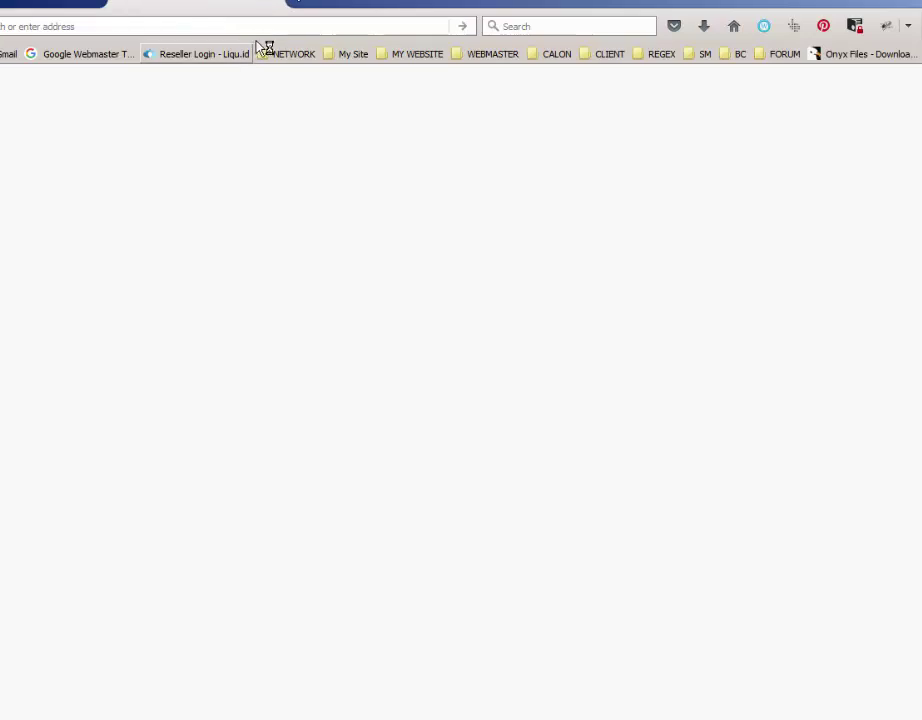
# Open whatismyipaddress.com in Firefox, check the connection's public IP address and country, and minimize the browser
pyautogui.write('whatismyipaddress.com/')
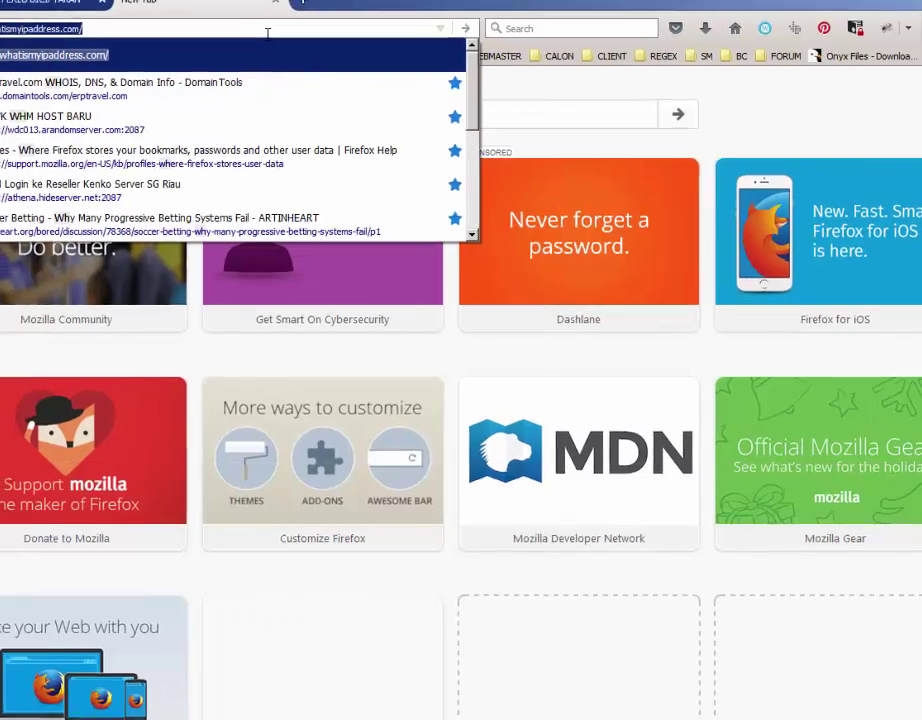
pyautogui.press('Return')
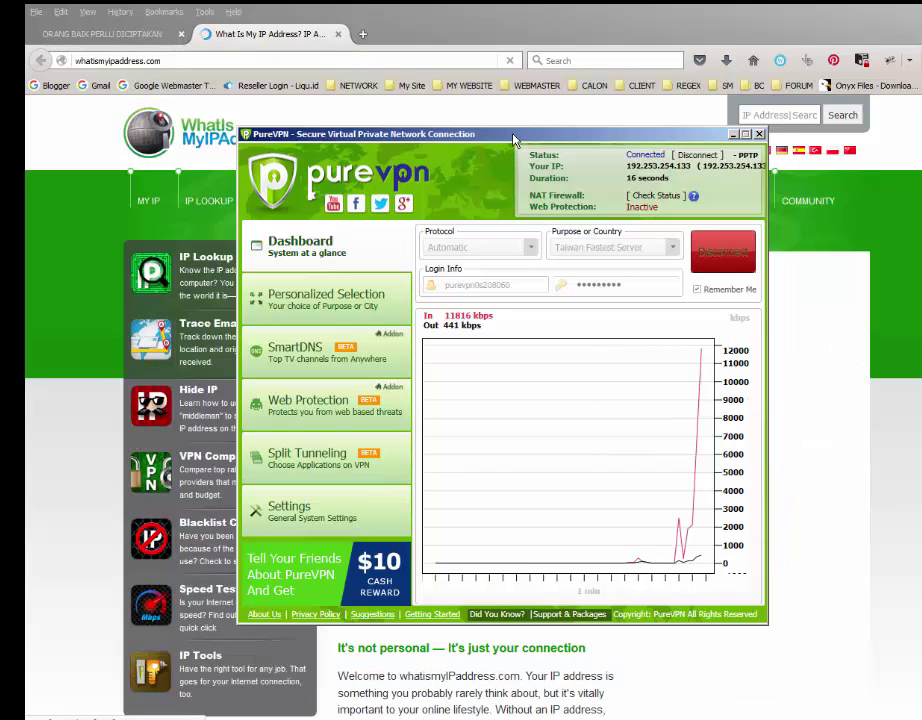
pyautogui.moveTo(513, 135); pyautogui.dragTo(528, 405)
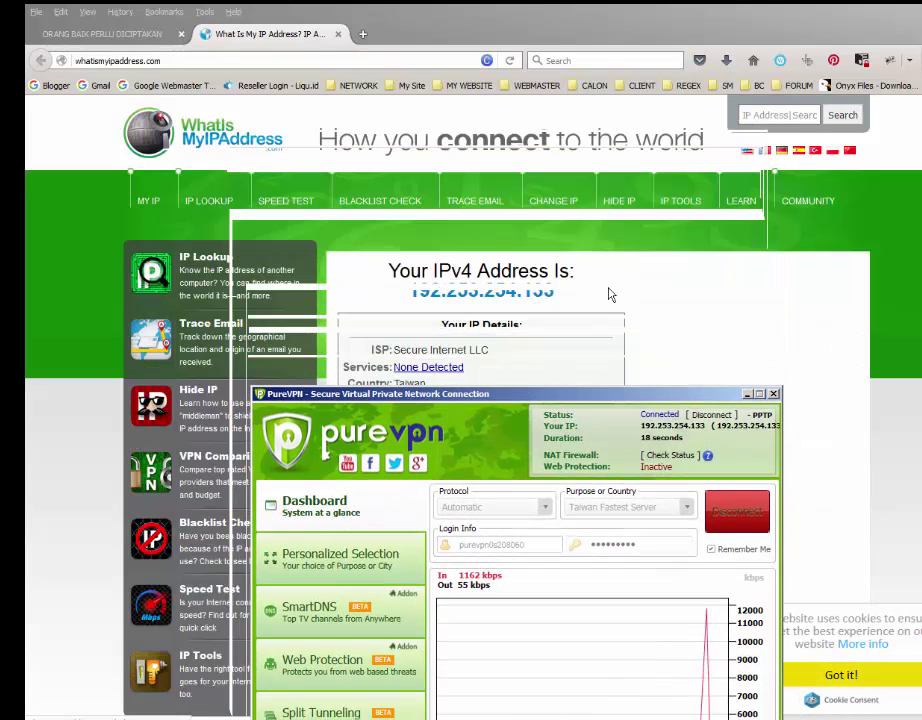
pyautogui.click(746, 403)
pyautogui.scroll(-6, 541, 438)
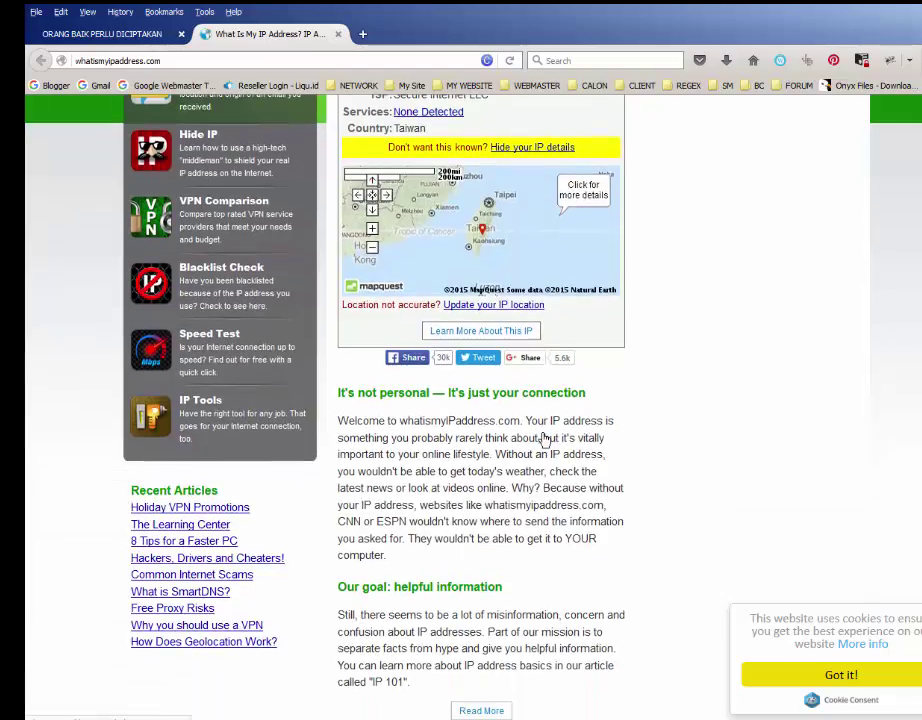
pyautogui.scroll(5, 541, 438)
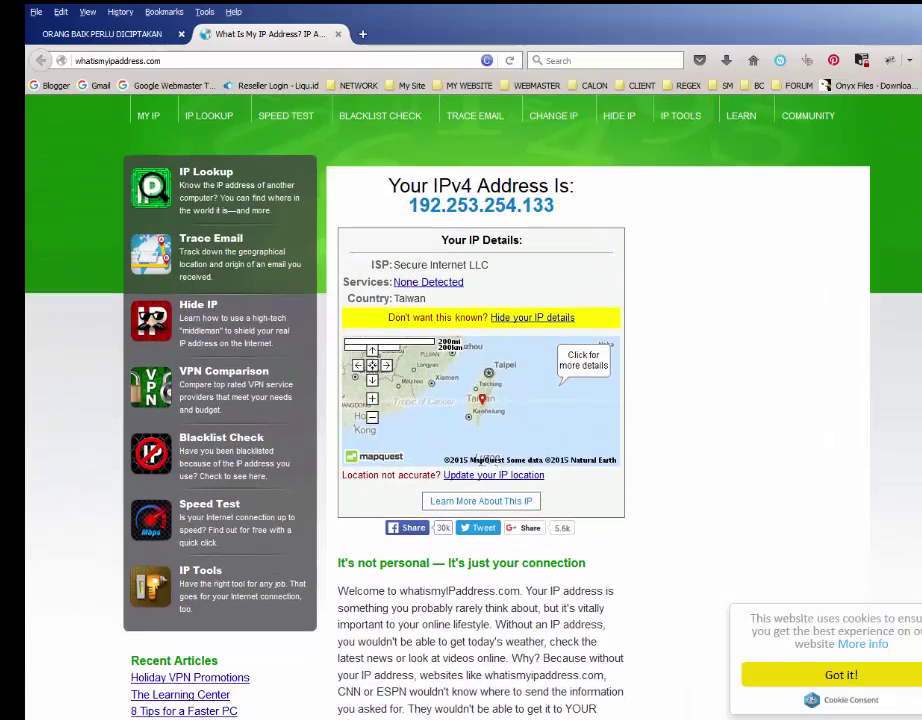
pyautogui.hotkey('alt', 'Tab')
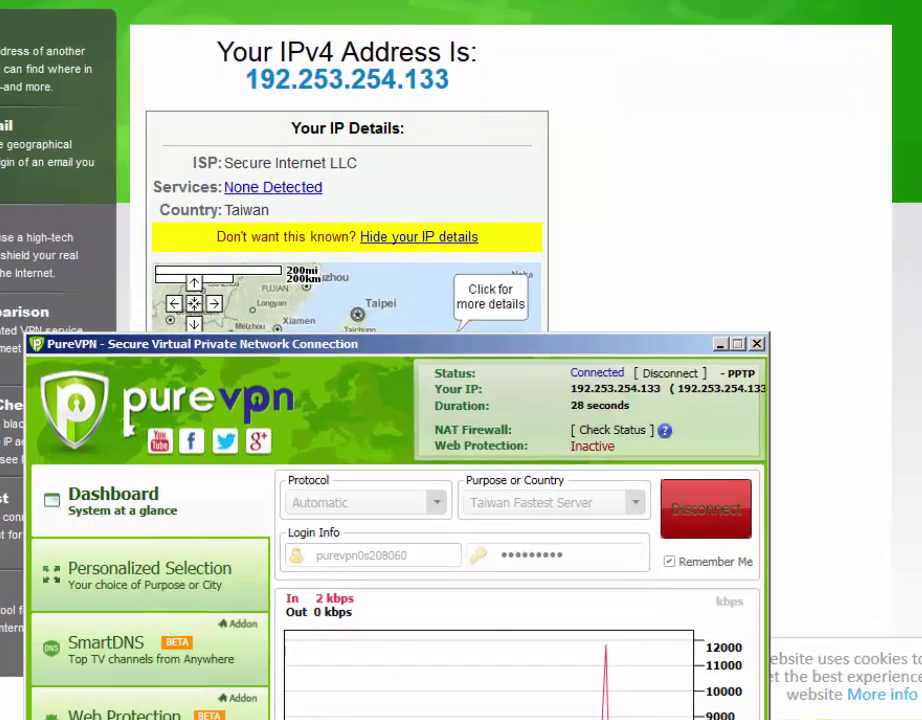
pyautogui.click(895, 4)
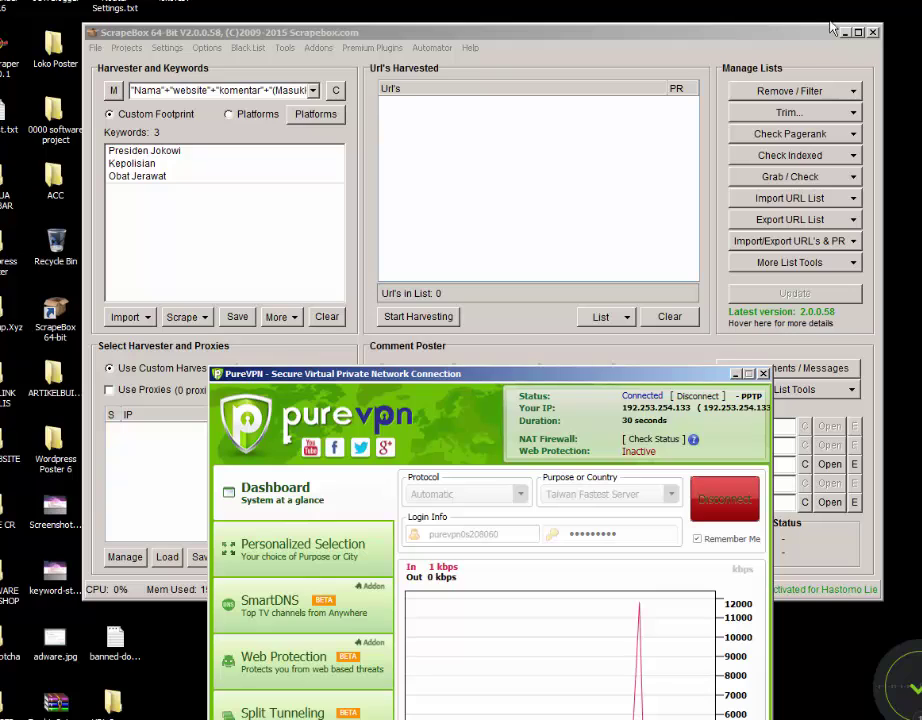
# Return to ScrapeBox and set the number of harvester results to 1000
pyautogui.click(672, 41)
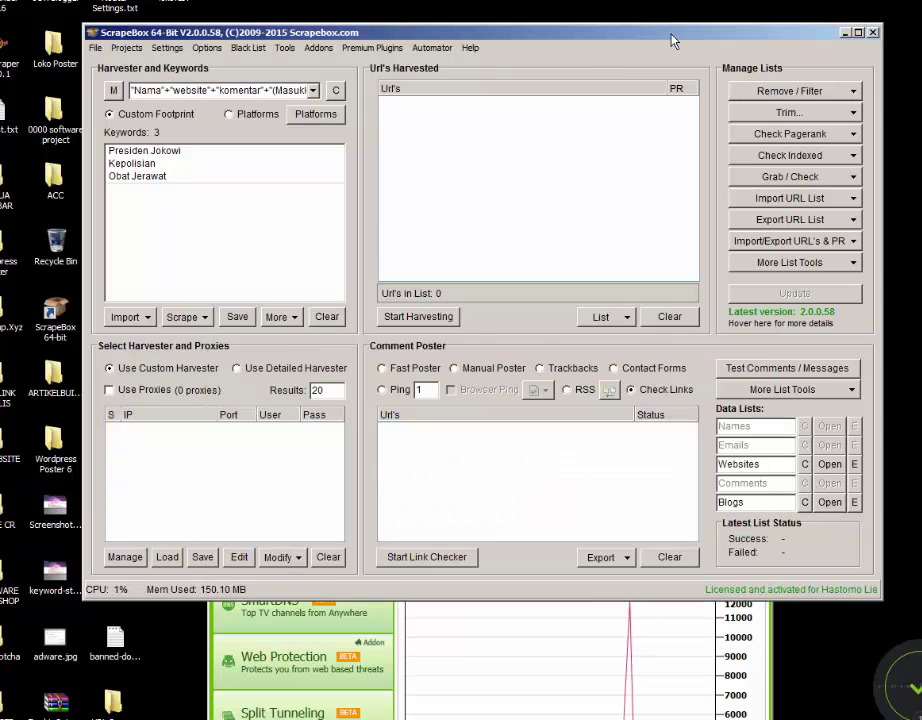
pyautogui.doubleClick(328, 392)
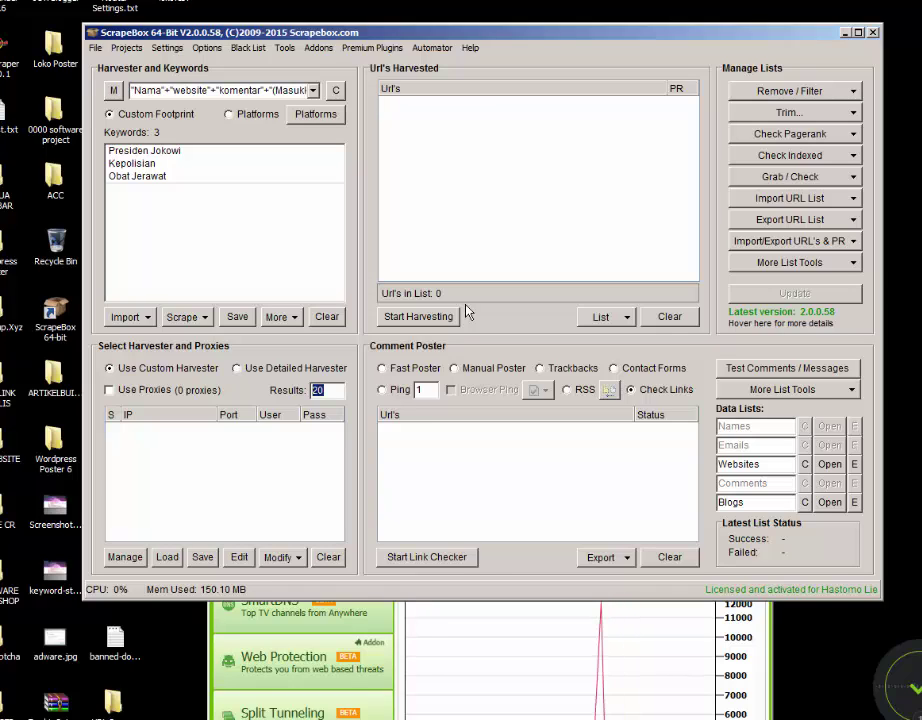
pyautogui.write('1000')
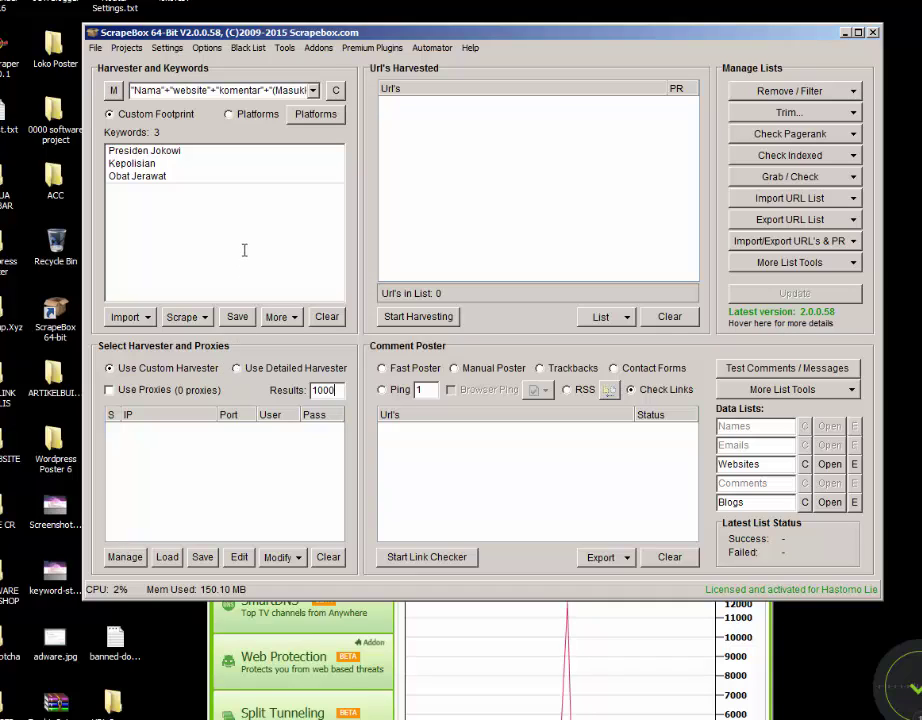
# Start harvesting in the Custom Harvester with only Google as the search engine and no proxies, dismissing the proxy warning
pyautogui.click(437, 317)
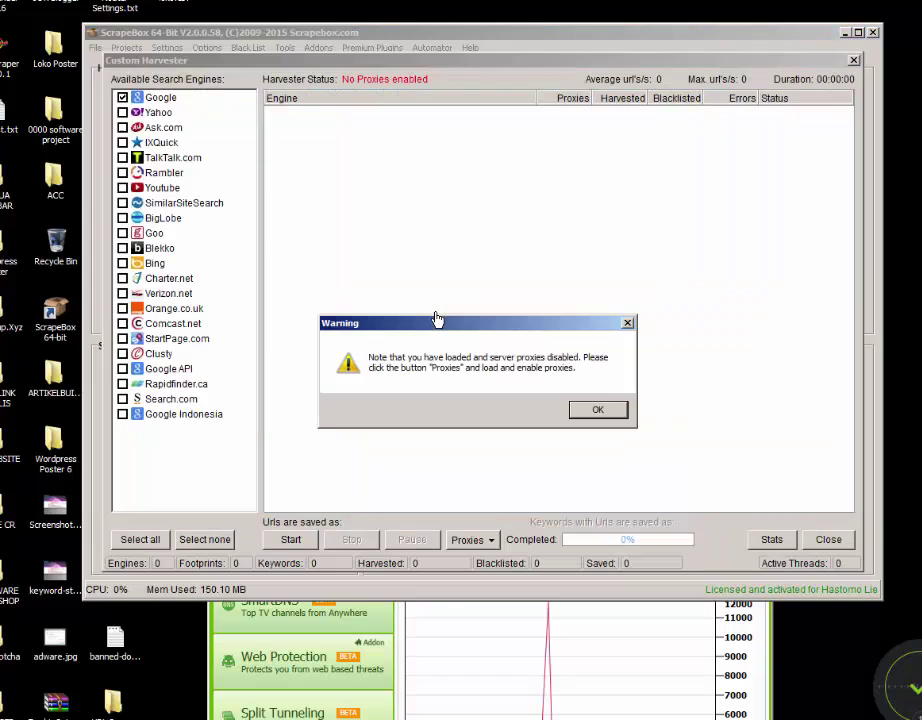
pyautogui.click(620, 418)
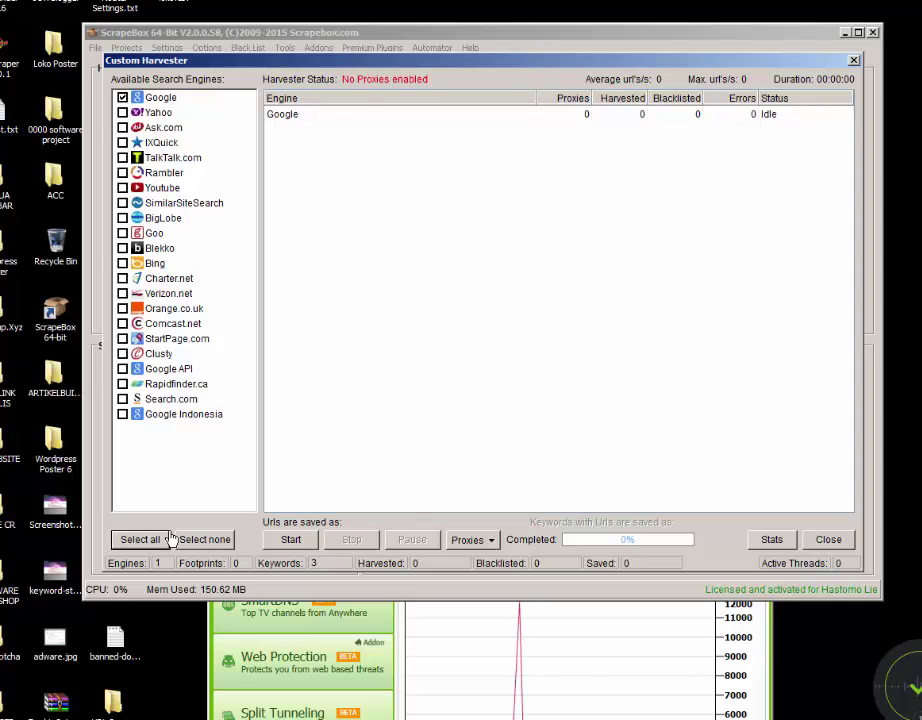
pyautogui.click(300, 539)
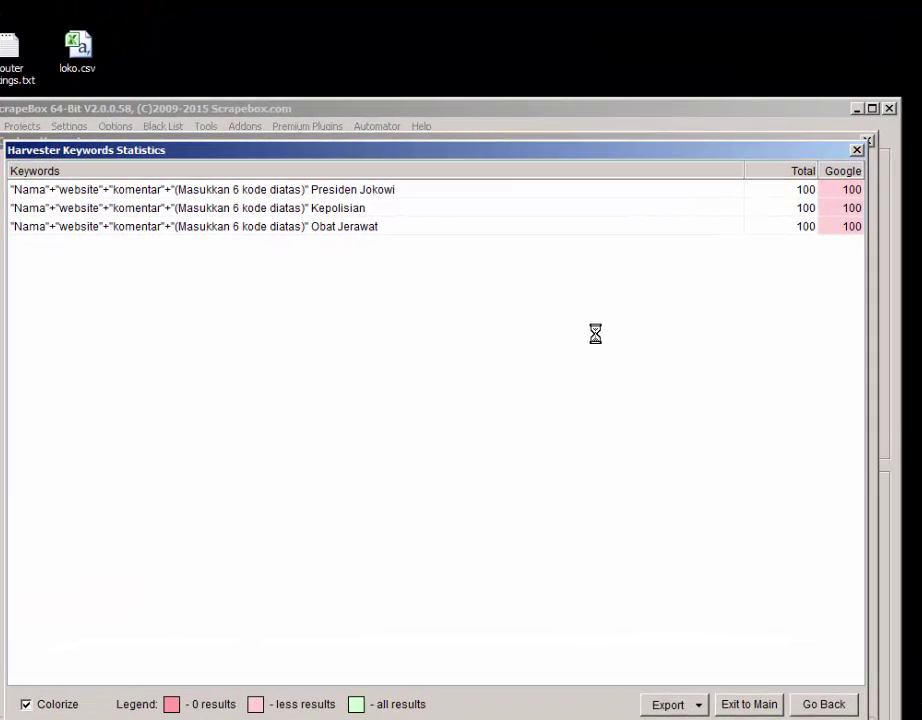
# Review the harvest's keyword statistics and close the Custom Harvester to return to the main window
pyautogui.moveTo(490, 155); pyautogui.dragTo(441, 262)
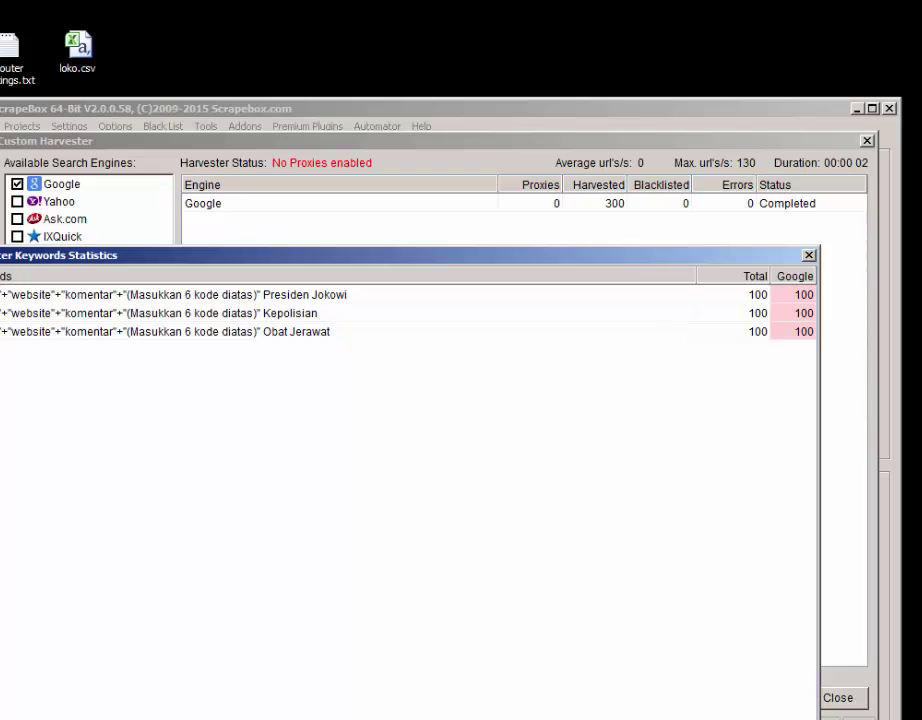
pyautogui.press('Escape')
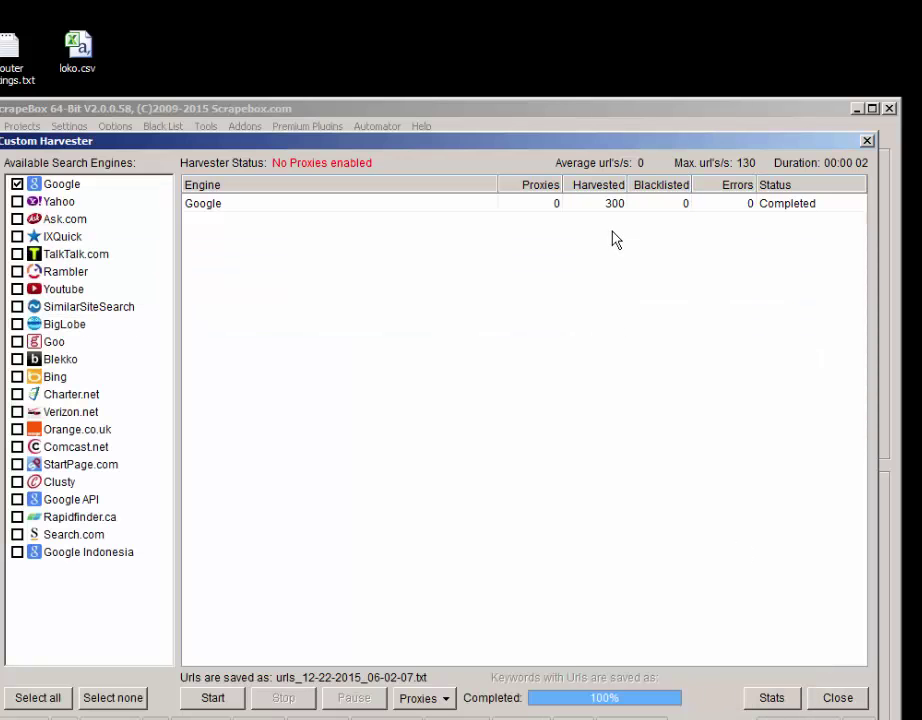
pyautogui.click(838, 698)
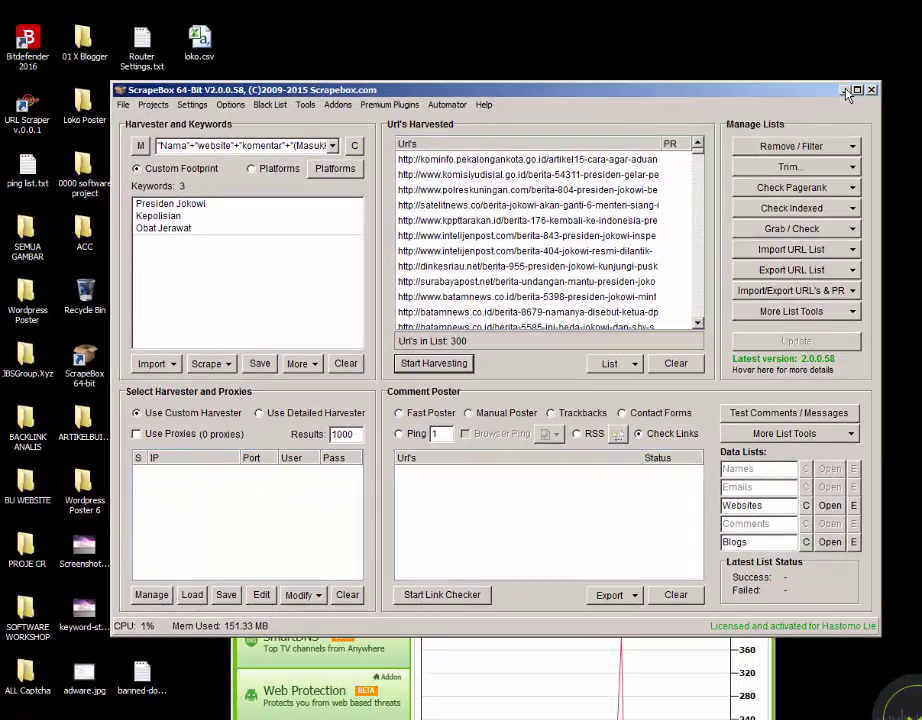
# Minimize ScrapeBox, switch to the url scraper tool, and set its minimum delay to 3 and maximum delay to 9
pyautogui.click(845, 91)
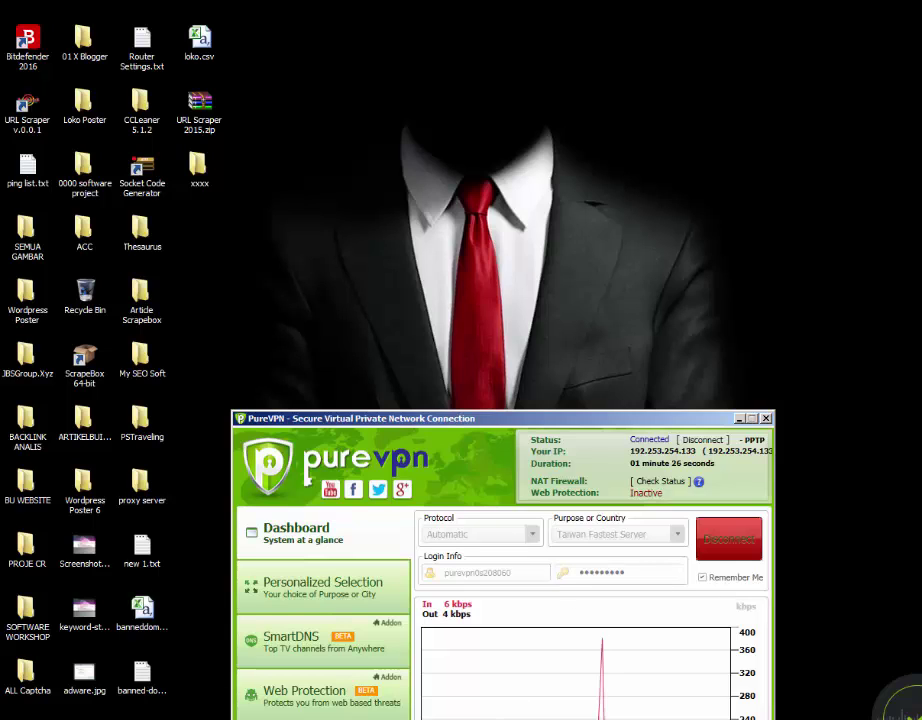
pyautogui.click(437, 718)
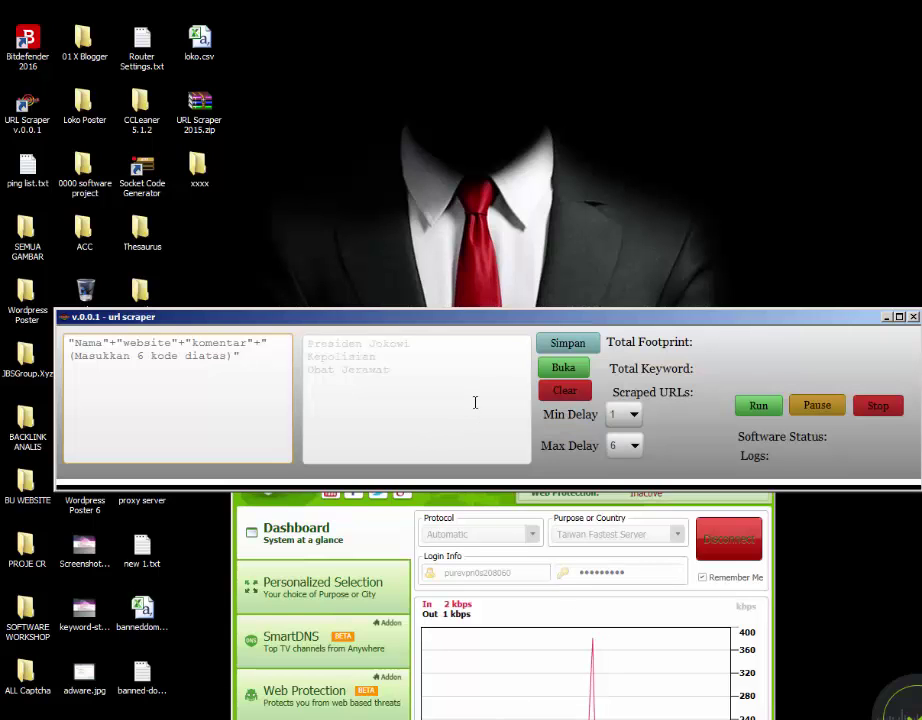
pyautogui.click(475, 377)
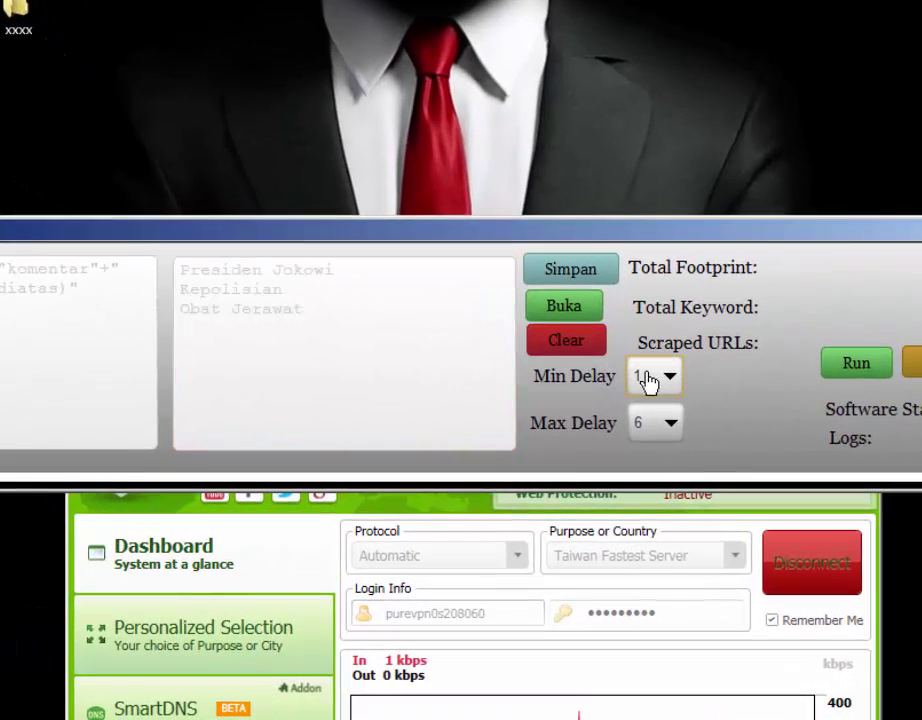
pyautogui.click(618, 416)
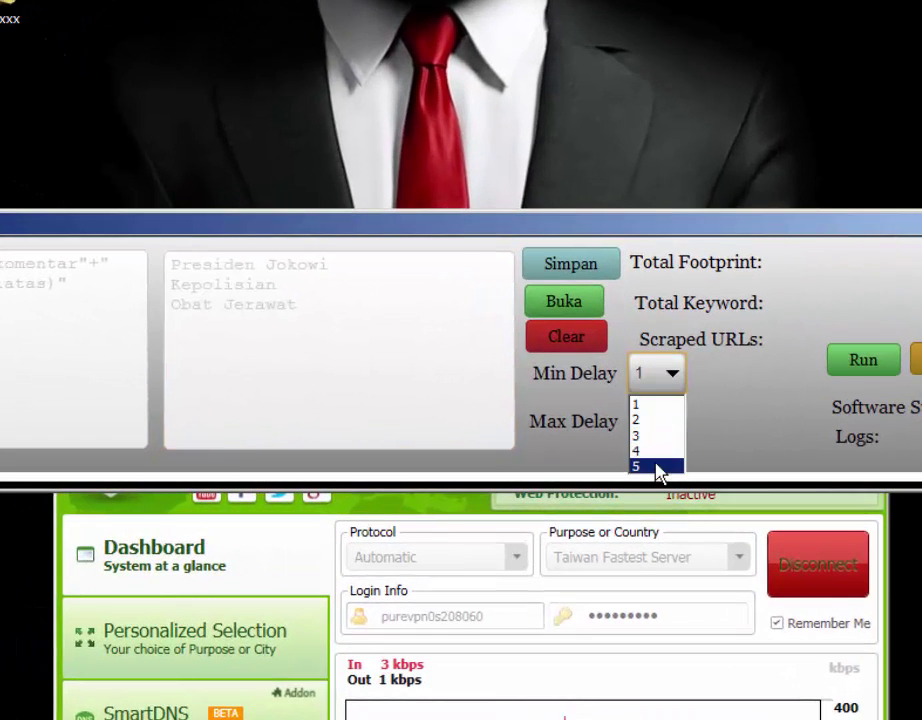
pyautogui.click(657, 435)
pyautogui.click(659, 424)
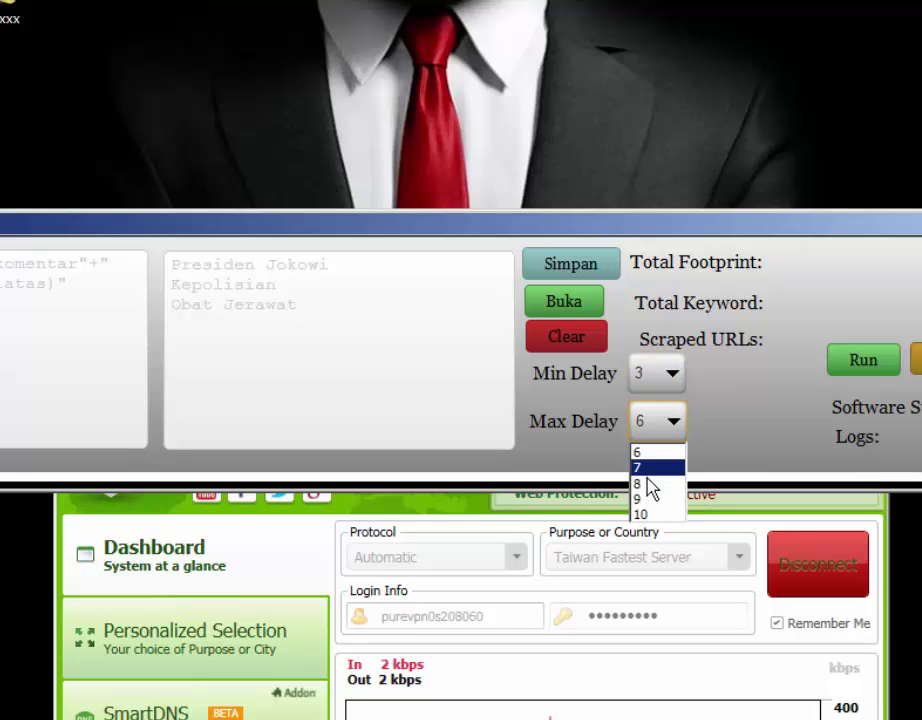
pyautogui.click(645, 497)
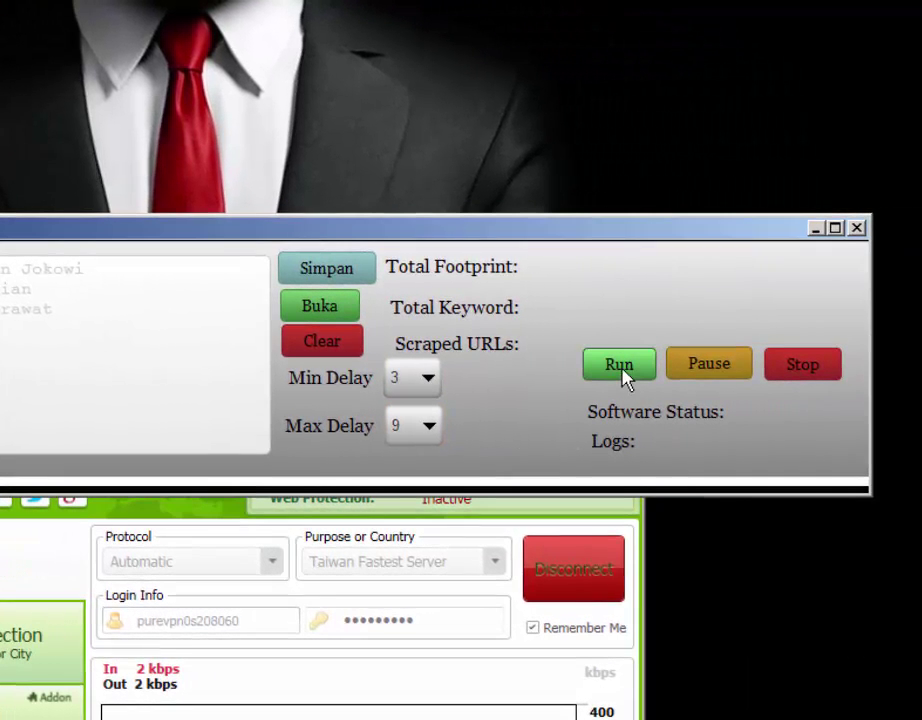
# Start the scraping run and move the url scraper window higher on the desktop
pyautogui.click(627, 372)
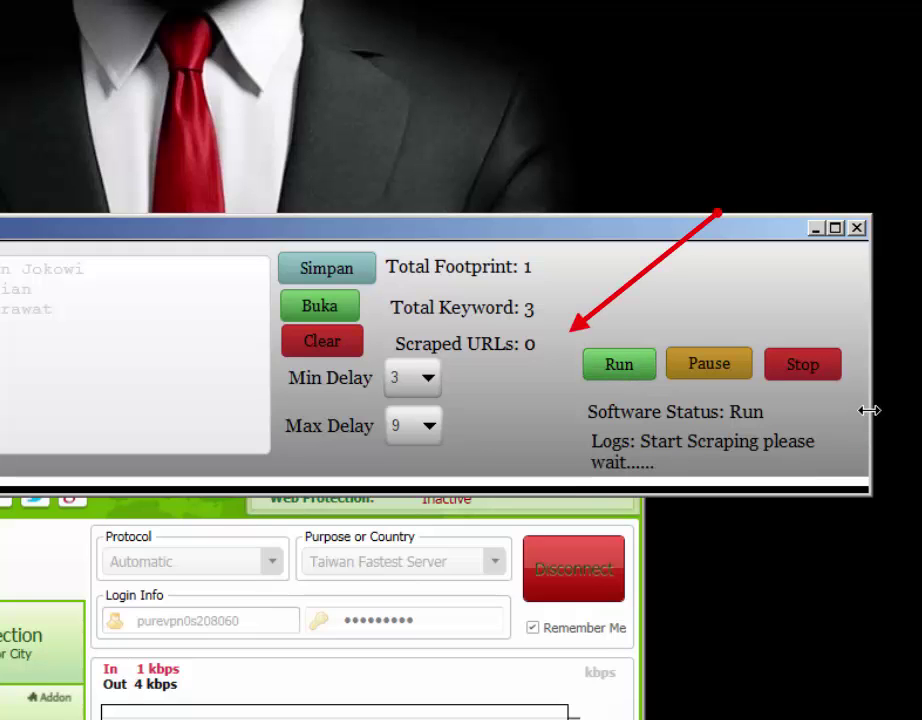
pyautogui.moveTo(870, 409); pyautogui.dragTo(917, 409)
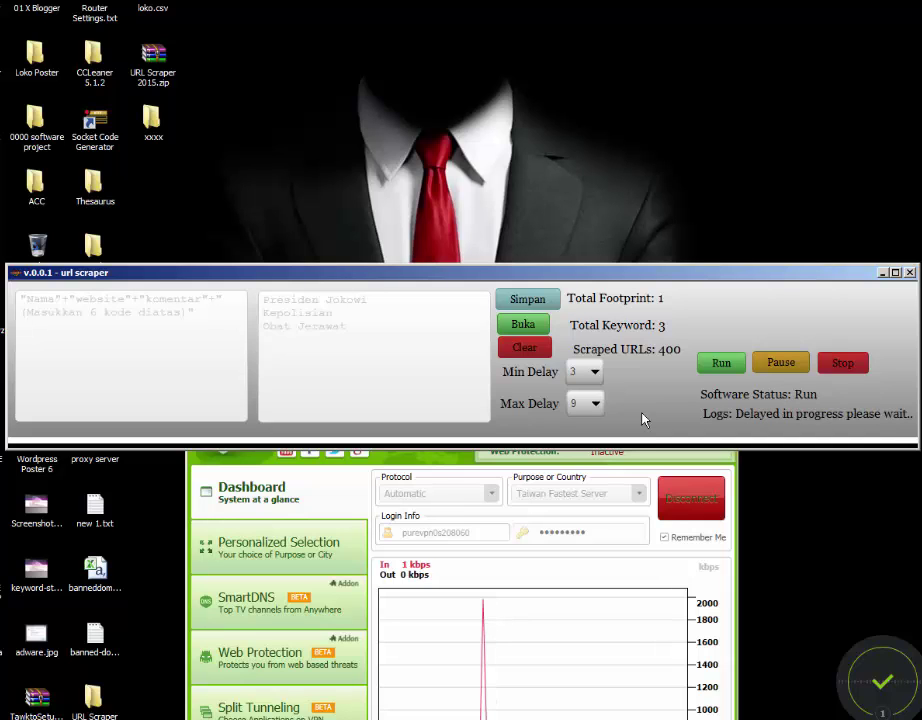
pyautogui.moveTo(608, 276); pyautogui.dragTo(613, 182)
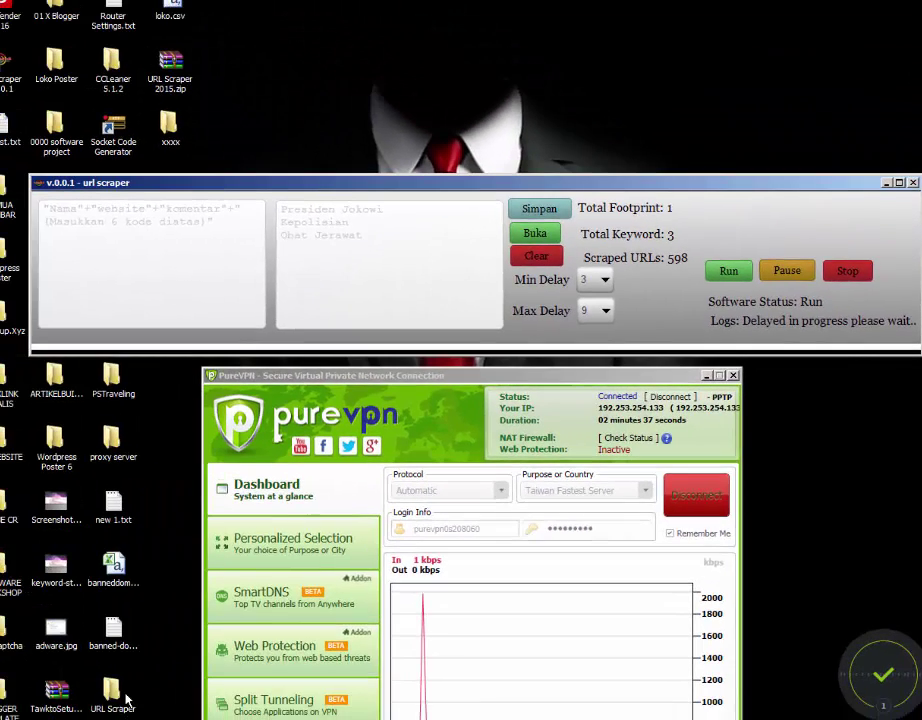
# Open the URL Scraper folder on the desktop and delete all the old result text files in it
pyautogui.click(190, 516)
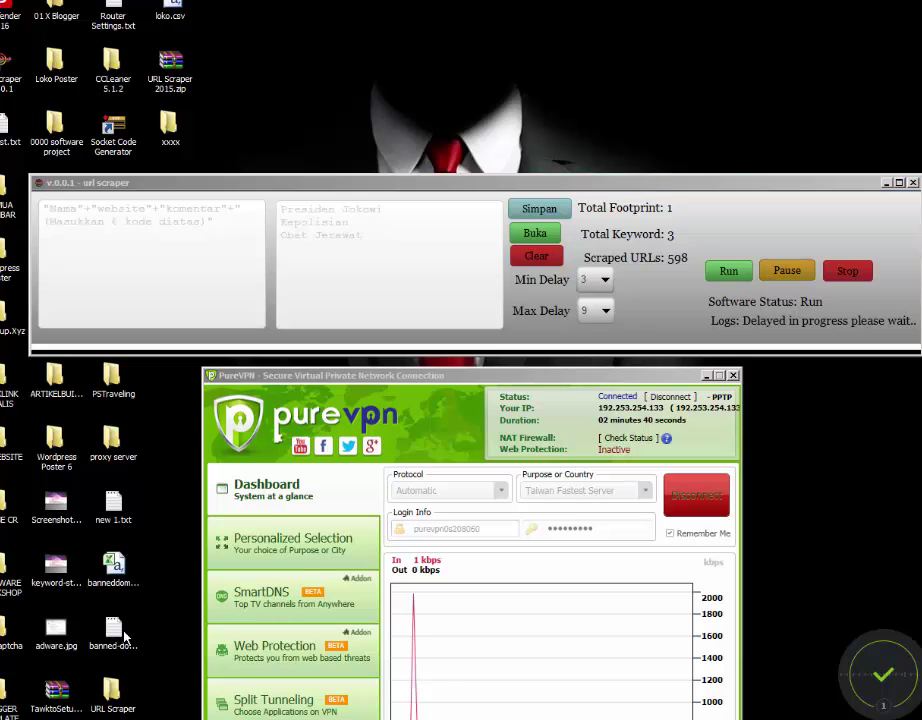
pyautogui.doubleClick(120, 700)
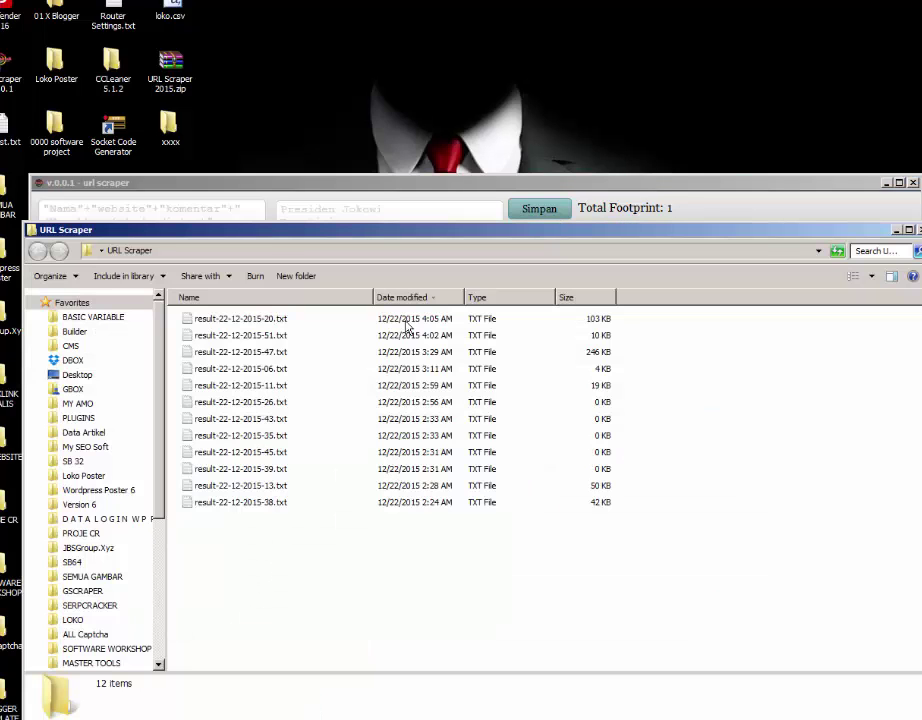
pyautogui.click(262, 356)
pyautogui.click(303, 320)
pyautogui.click(295, 419)
pyautogui.click(280, 469)
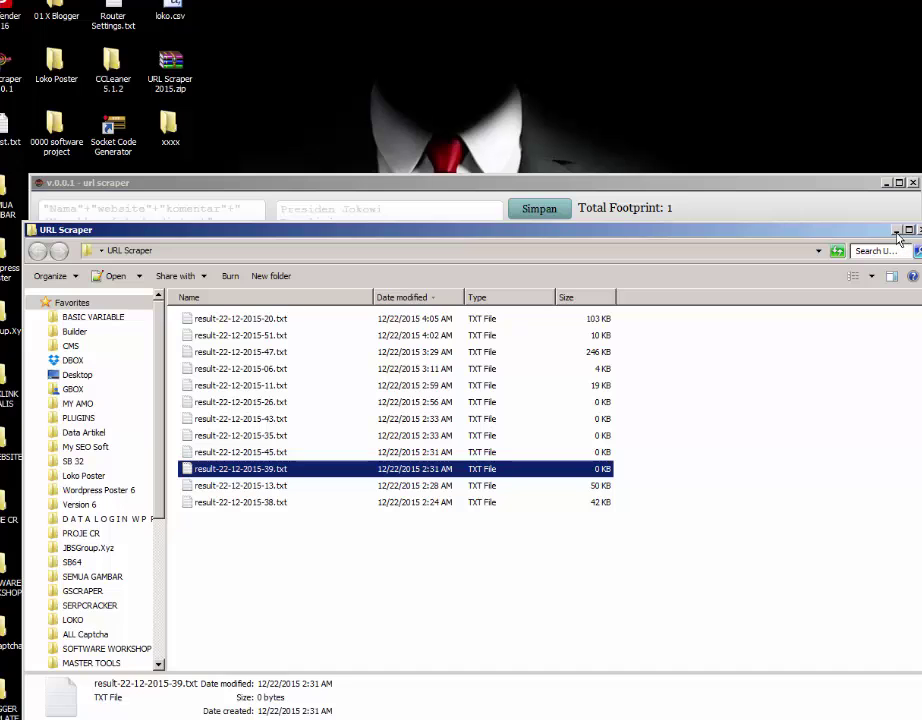
pyautogui.click(604, 563)
pyautogui.hotkey('ctrl', 'a')
pyautogui.press('Delete')
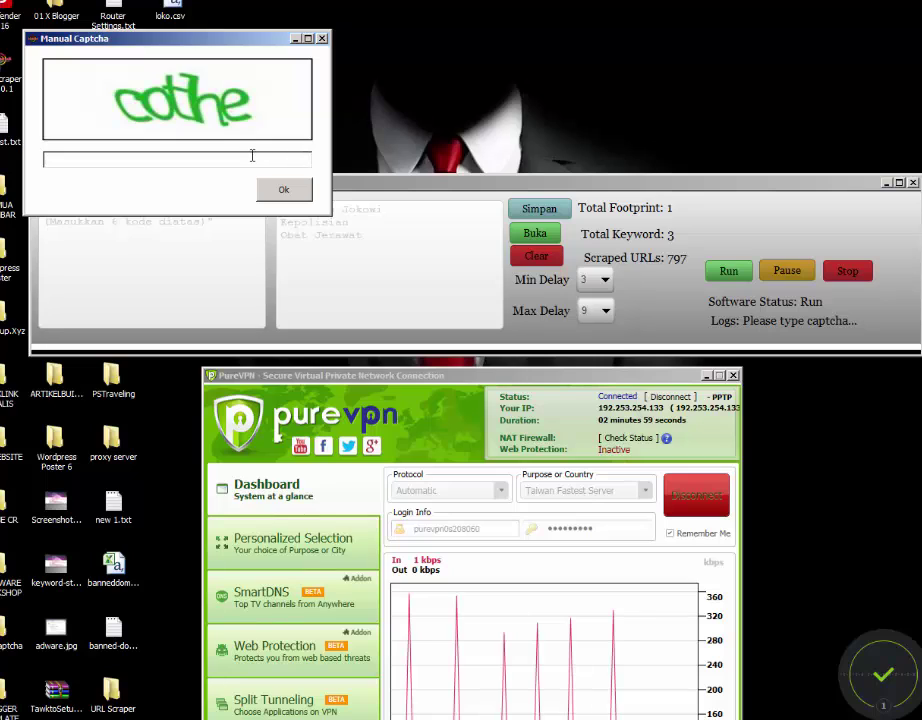
# Solve the two manual captchas that interrupt the scraping run by submitting the text shown in each image
pyautogui.click(252, 155)
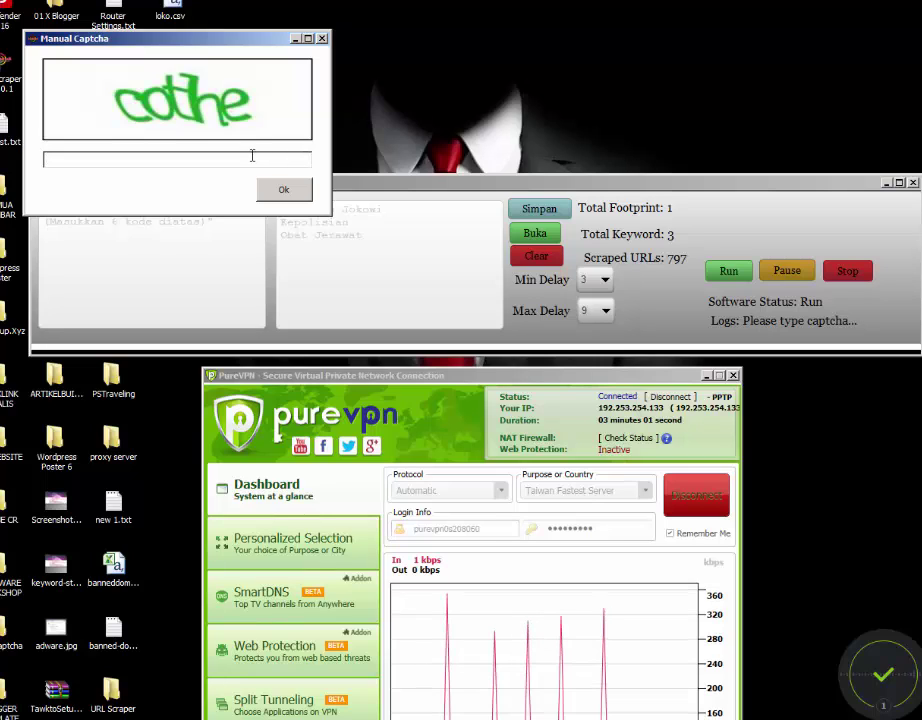
pyautogui.write('co')
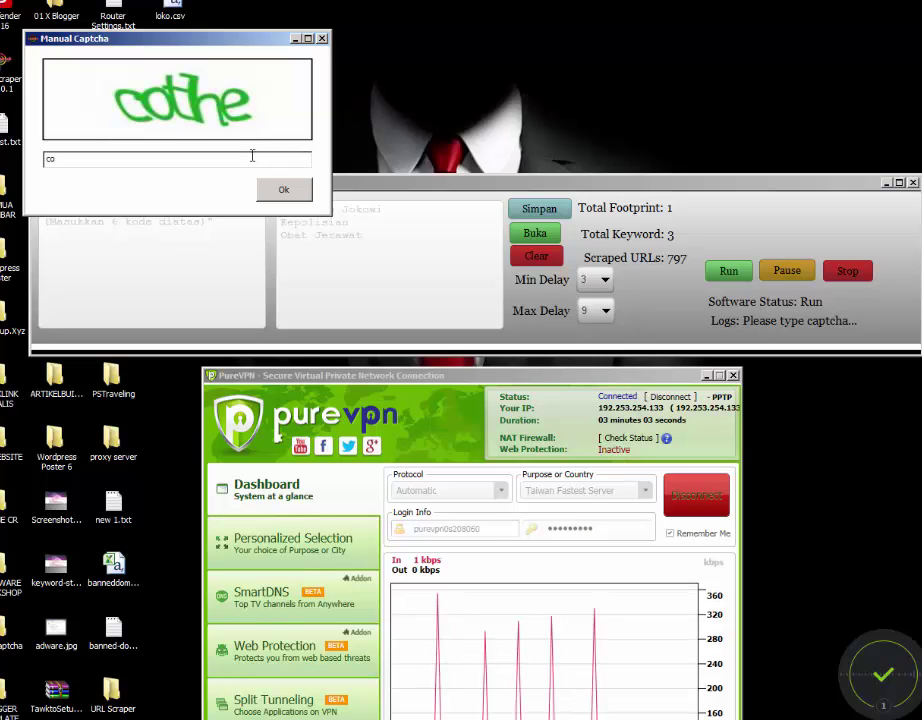
pyautogui.write('the')
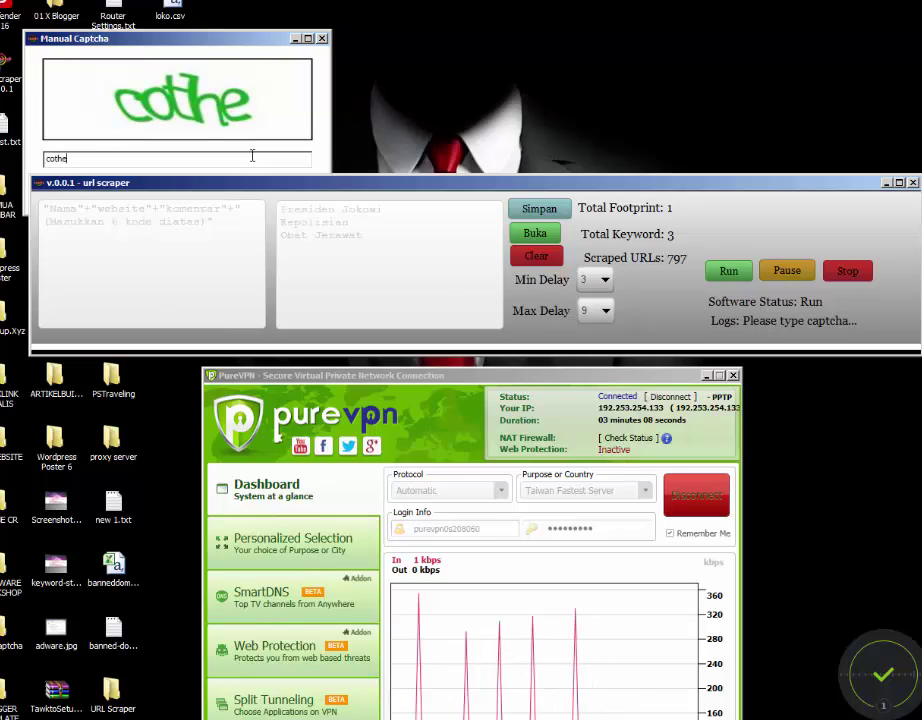
pyautogui.press('Return')
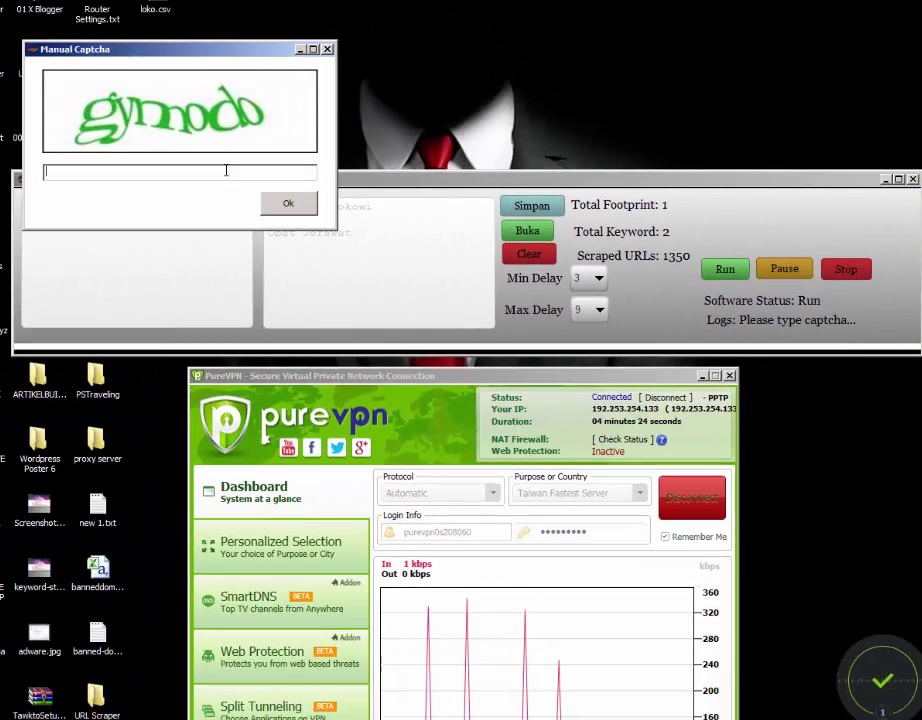
pyautogui.write('gy')
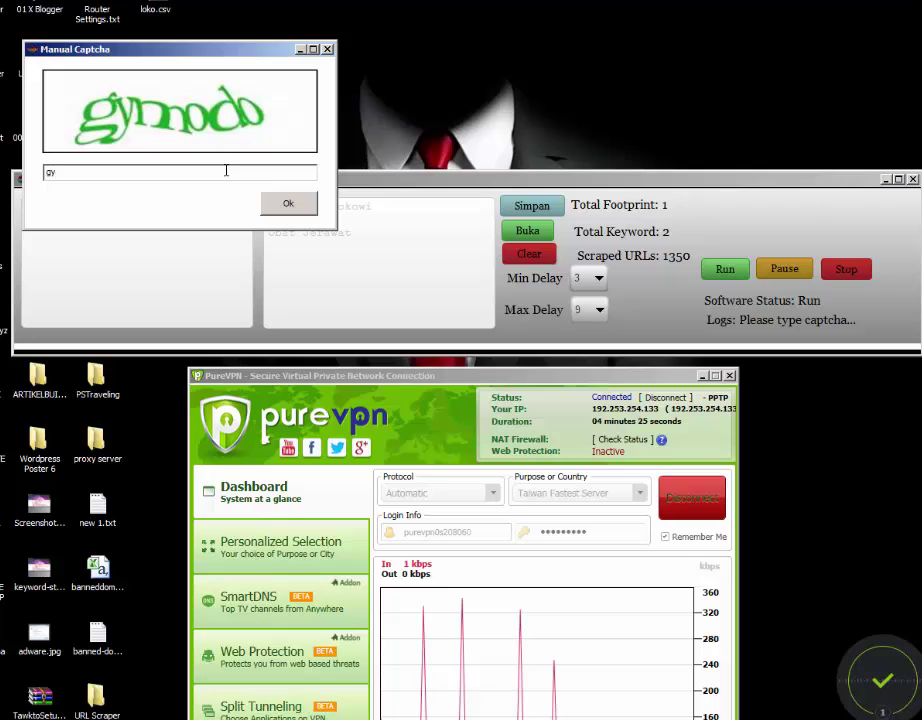
pyautogui.write('modo')
pyautogui.press('Return')
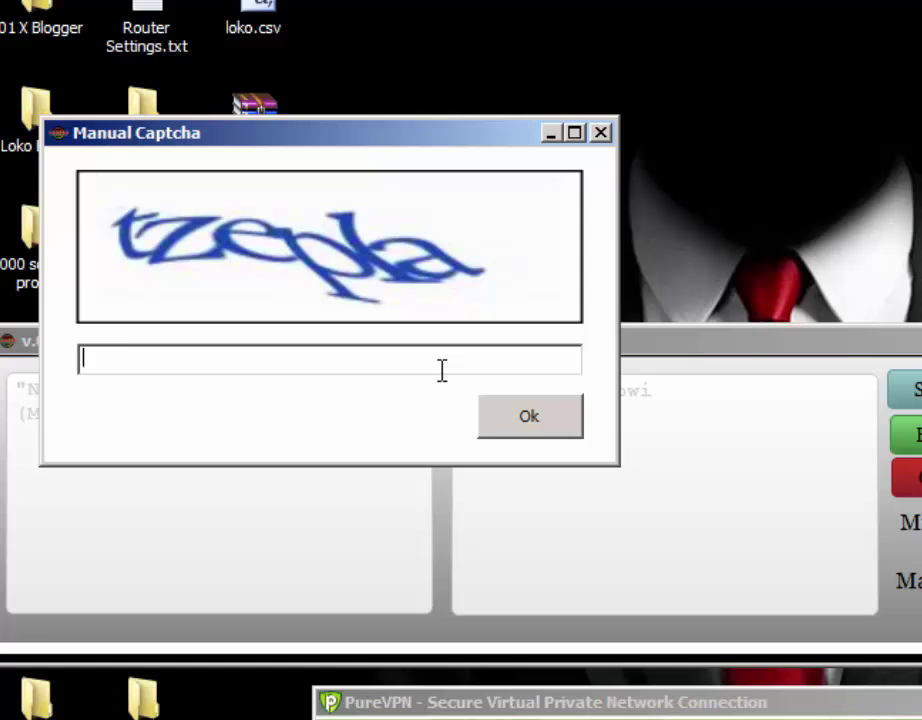
# Submit the deliberately wrong answer "salah captc" to the captcha, and solve the replacement captcha with the text in its image
pyautogui.write('salah captc')
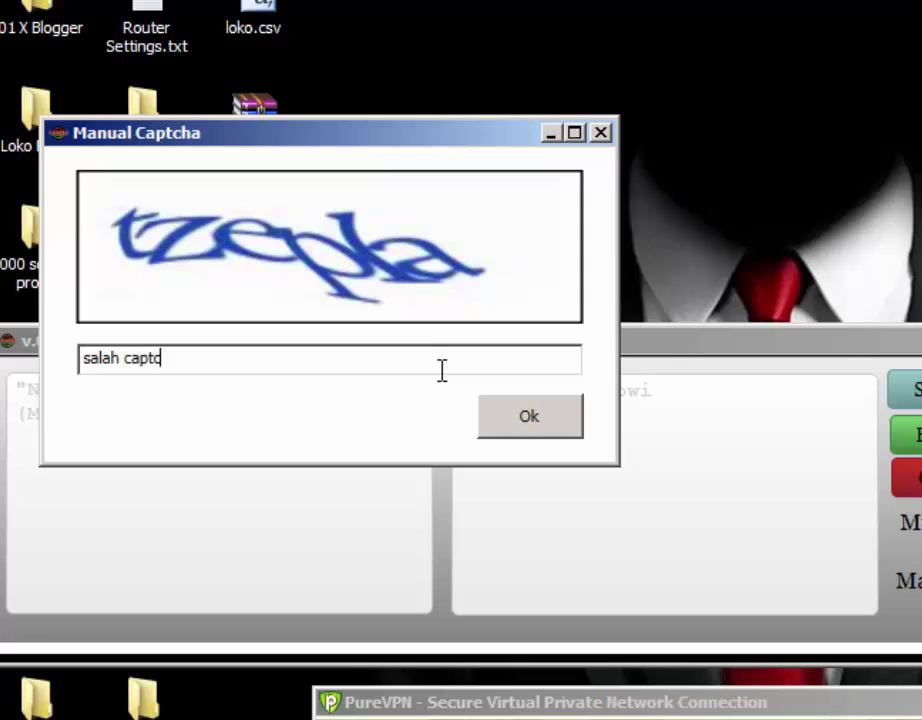
pyautogui.press('Return')
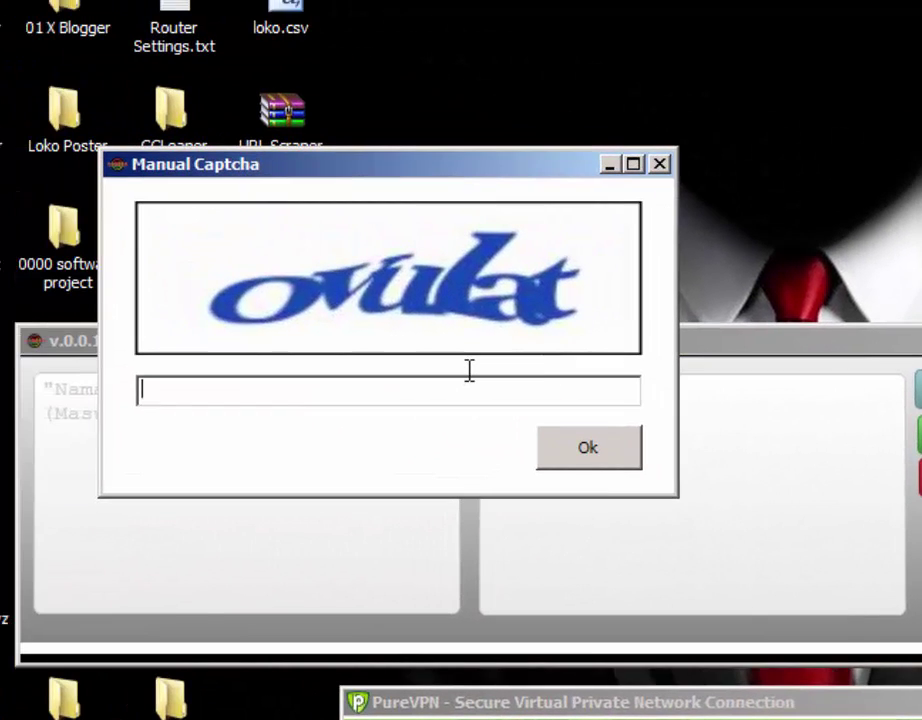
pyautogui.write('ovulat')
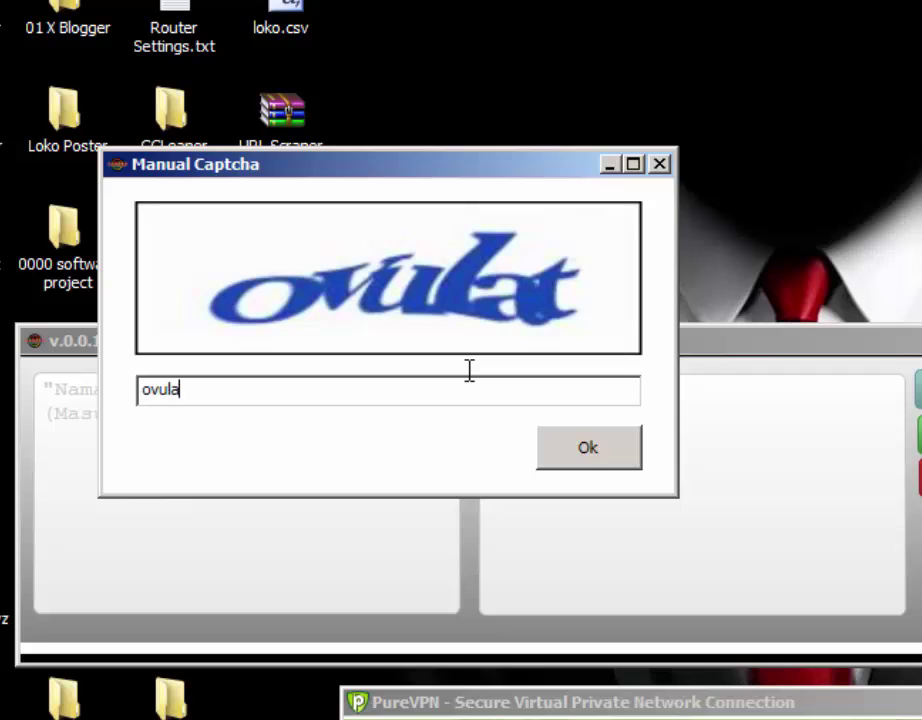
pyautogui.press('Return')
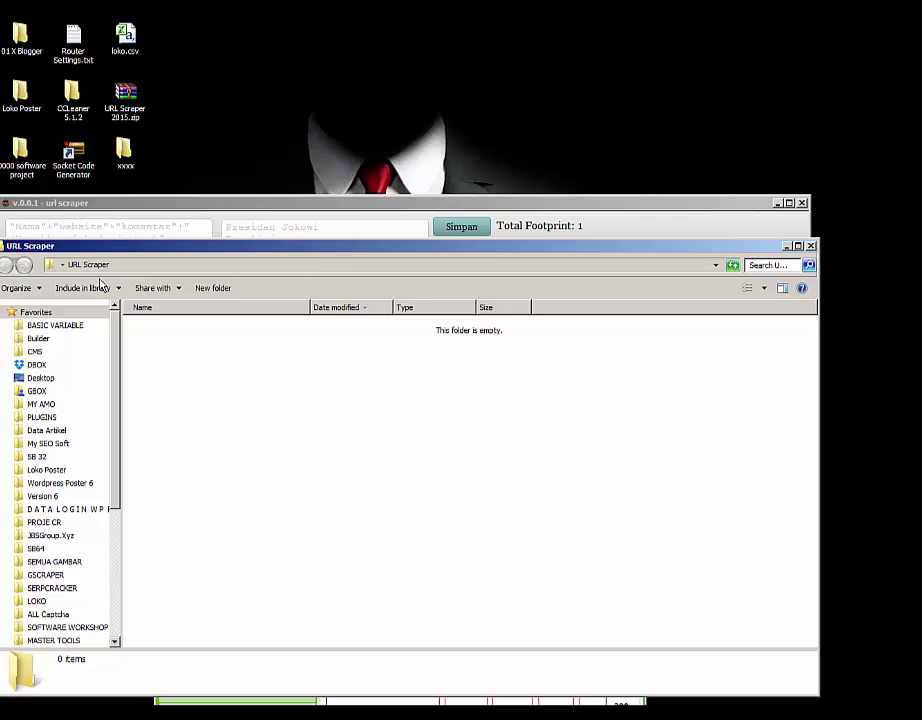
# Bring the url scraper window forward, dismiss its completion message, and open result-22-12-2015-34.txt from the URL Scraper folder
pyautogui.click(387, 208)
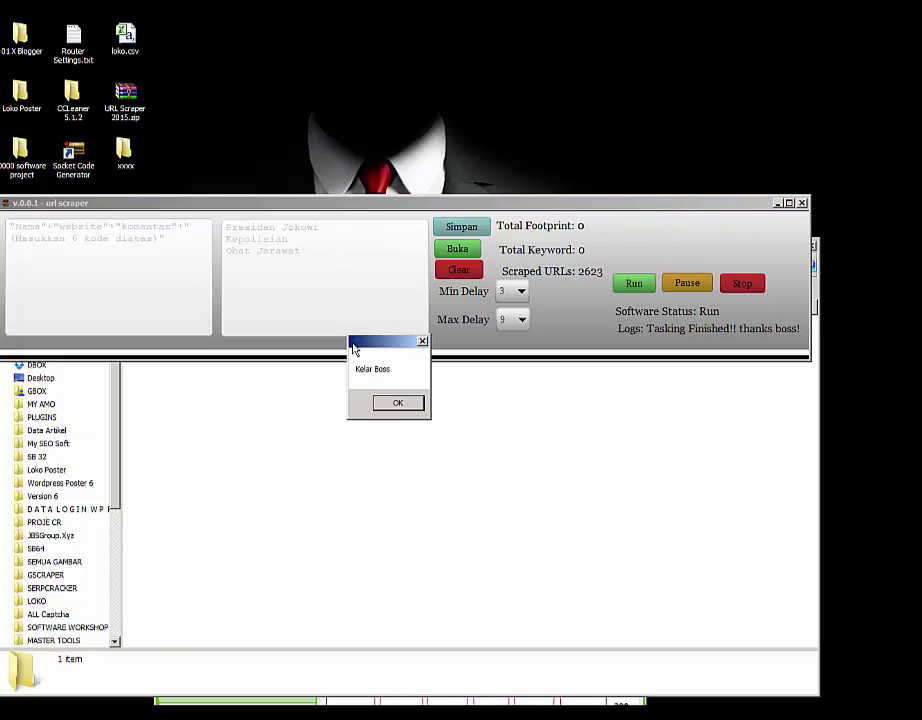
pyautogui.click(385, 404)
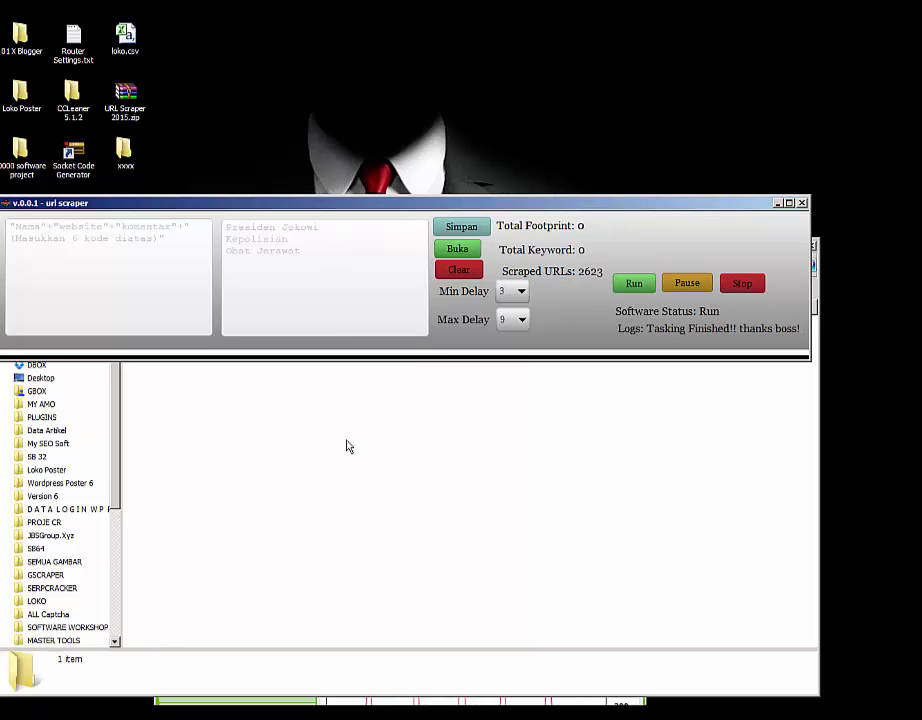
pyautogui.click(199, 336)
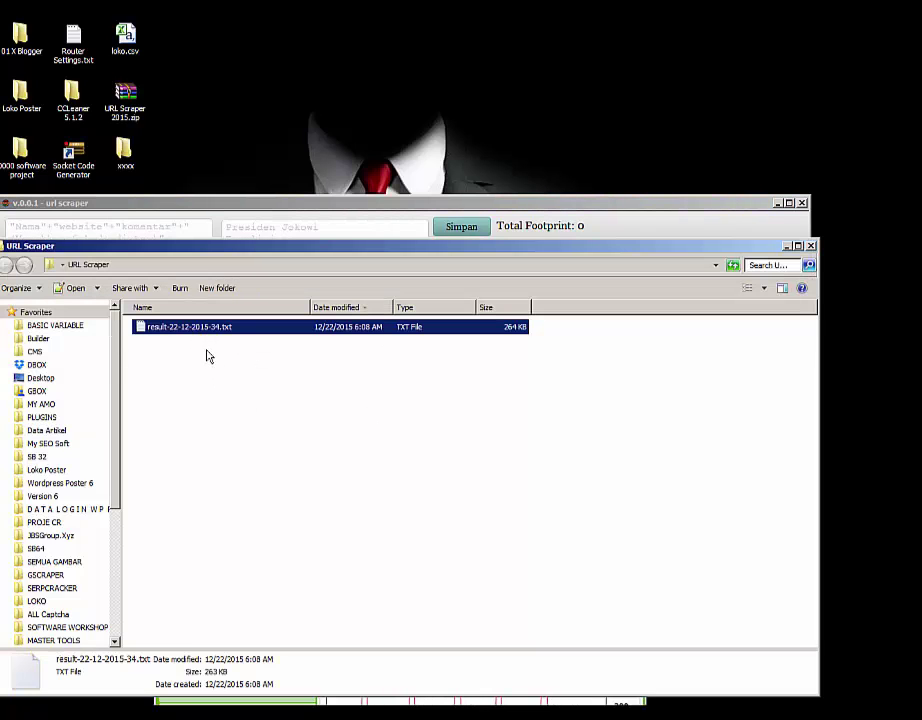
pyautogui.doubleClick(217, 328)
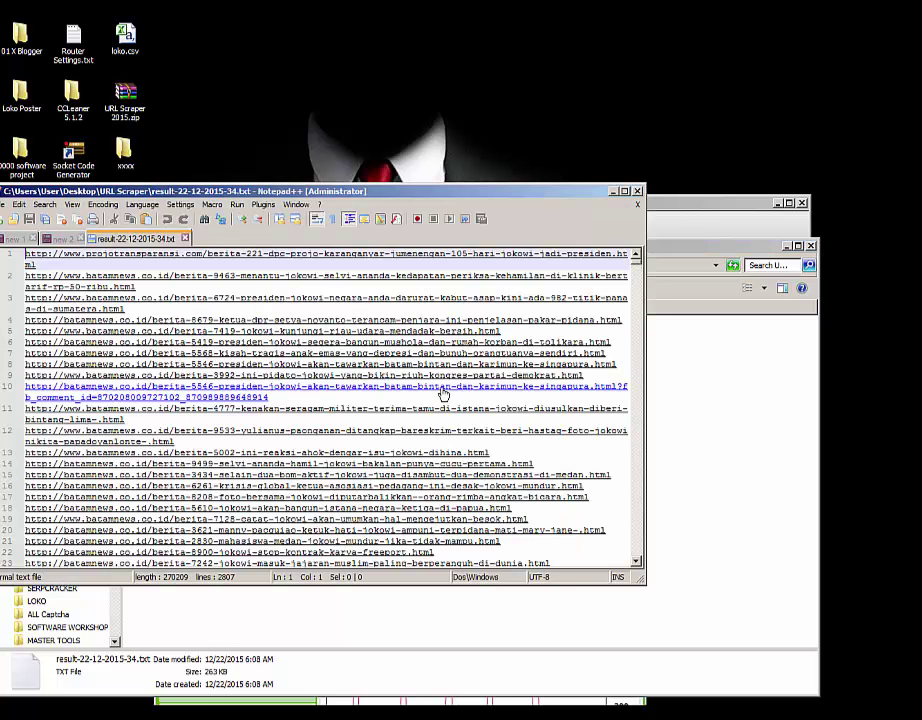
# Open the first two scraped URLs in the result file, from projotransparansi.com and batamnews.co.id, in the browser
pyautogui.doubleClick(253, 262)
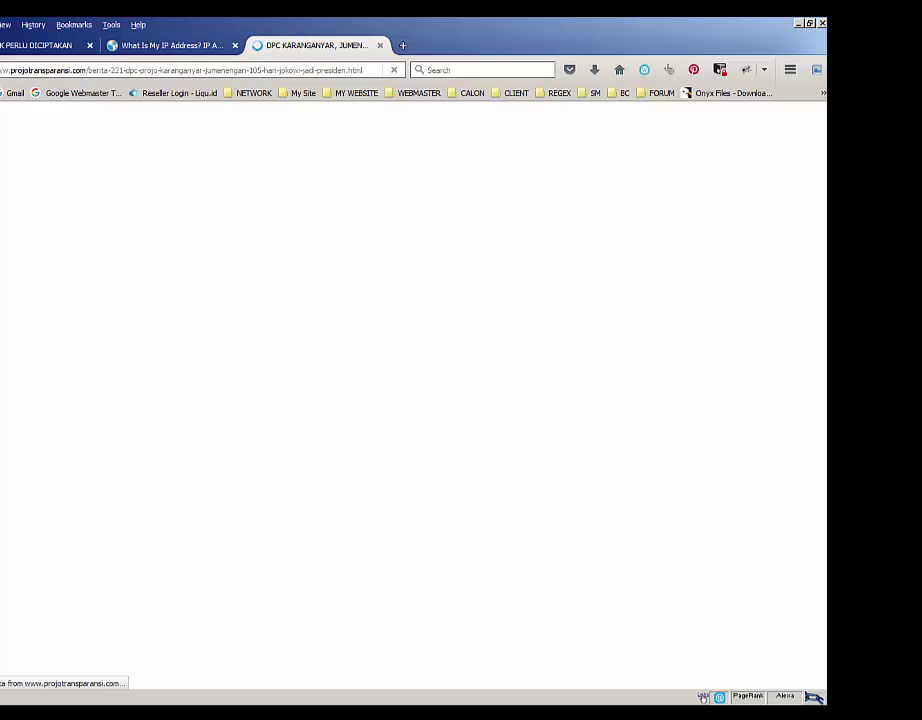
pyautogui.click(200, 689)
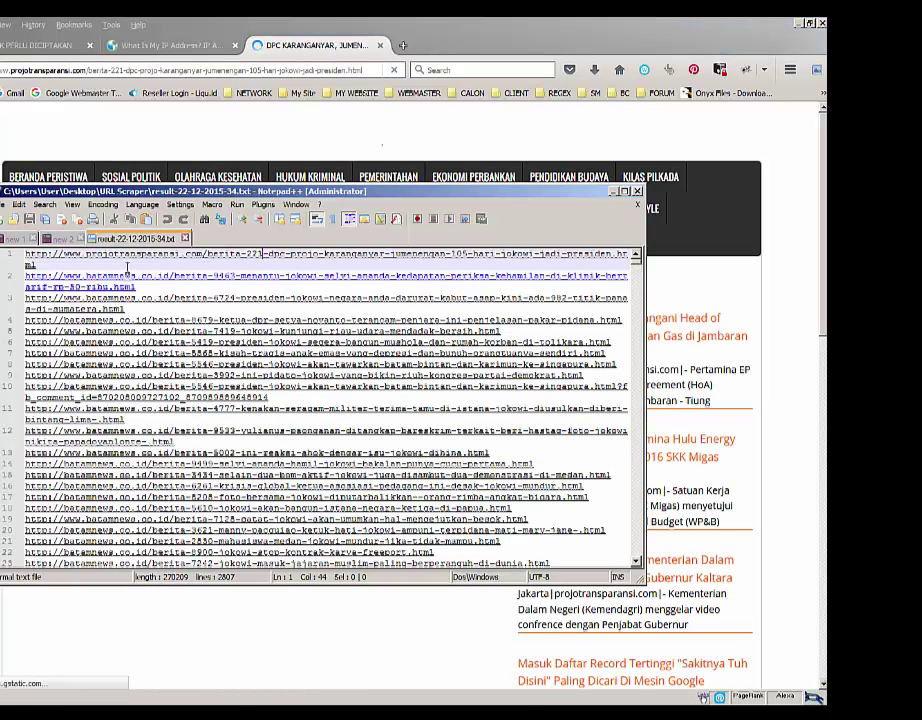
pyautogui.doubleClick(130, 276)
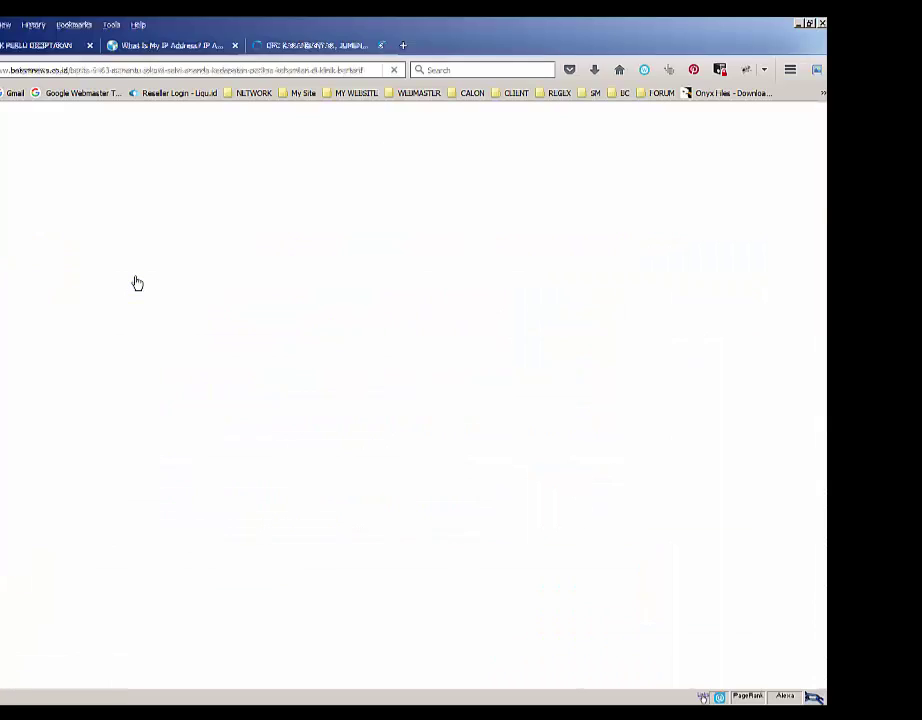
# Examine the projotransparansi.com article page down to its footer, checking the area below the article for a comment form
pyautogui.click(300, 50)
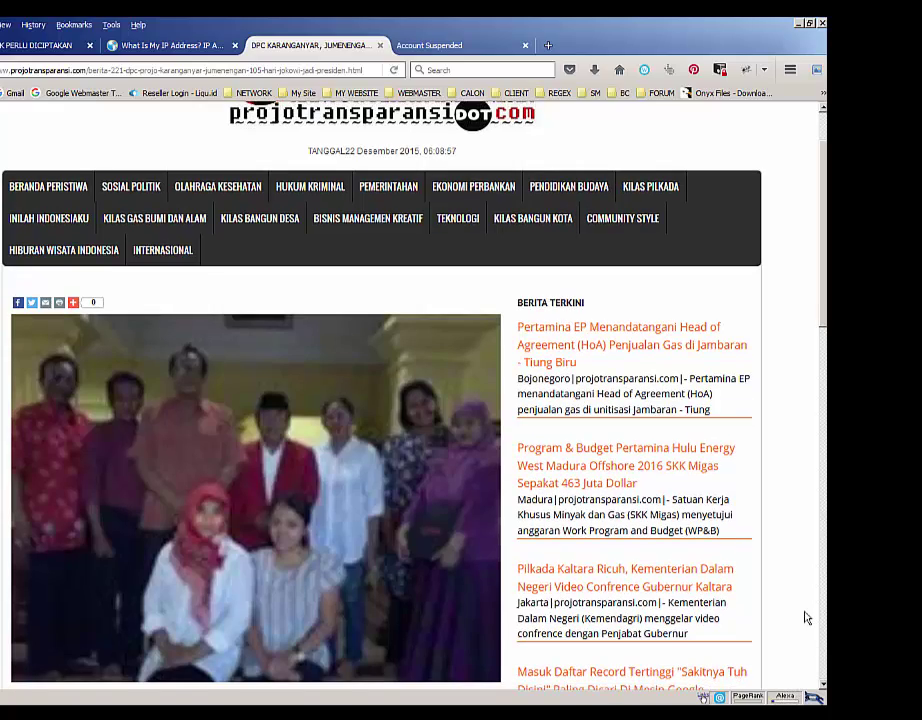
pyautogui.scroll(-10, 807, 617)
pyautogui.scroll(-5, 807, 617)
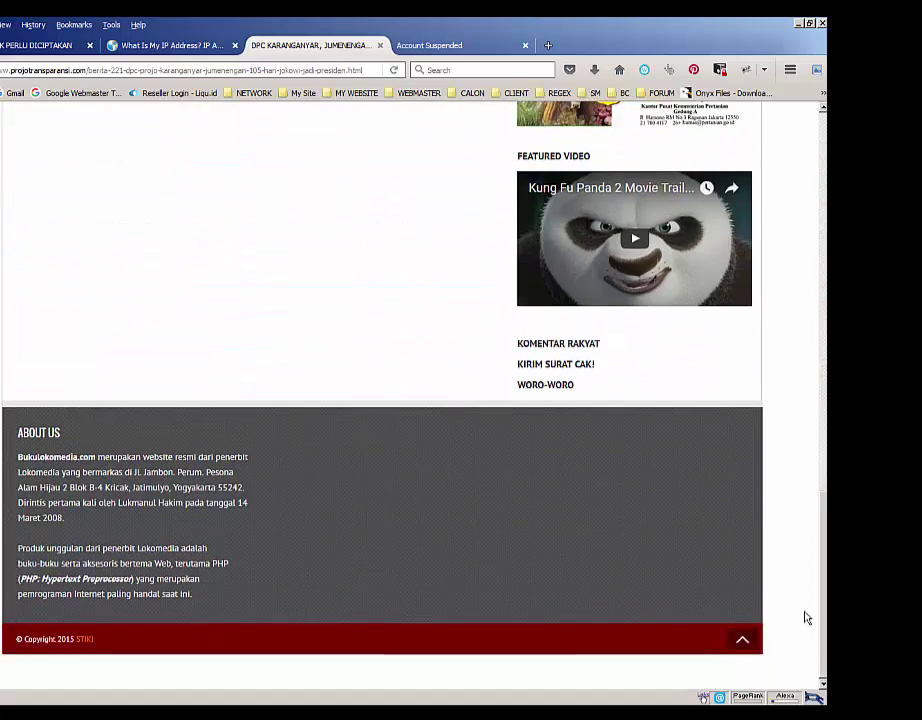
pyautogui.scroll(10, 762, 597)
pyautogui.scroll(4, 414, 495)
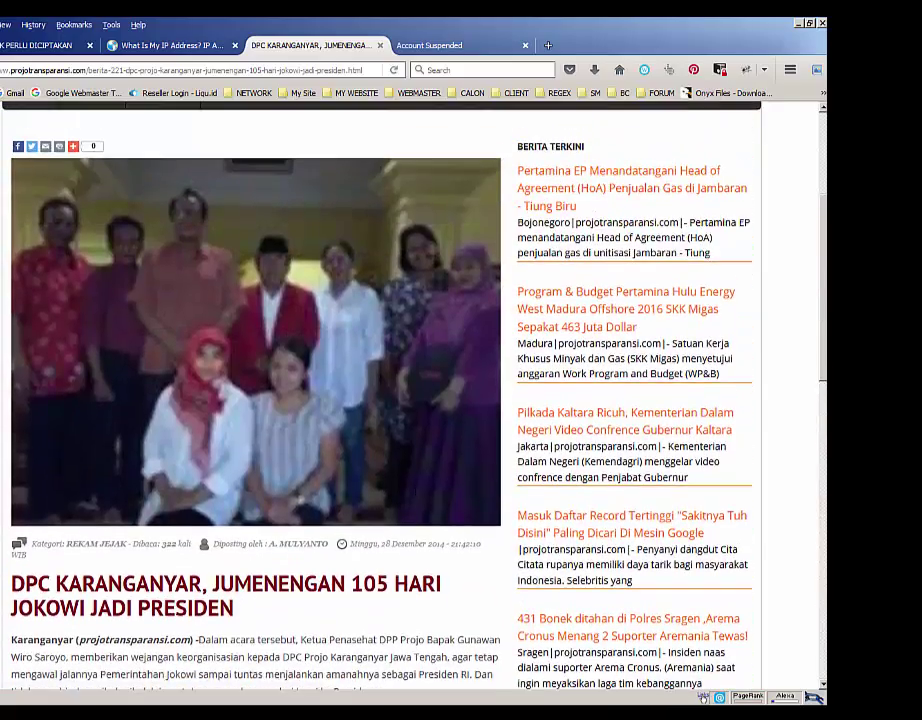
pyautogui.scroll(-5, 287, 368)
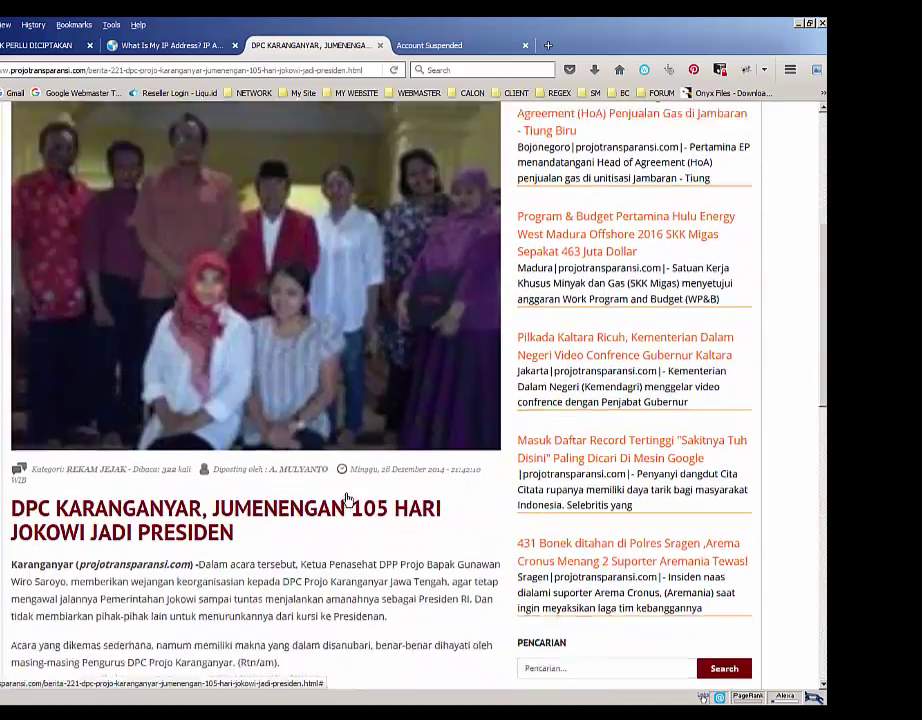
pyautogui.scroll(-2, 275, 467)
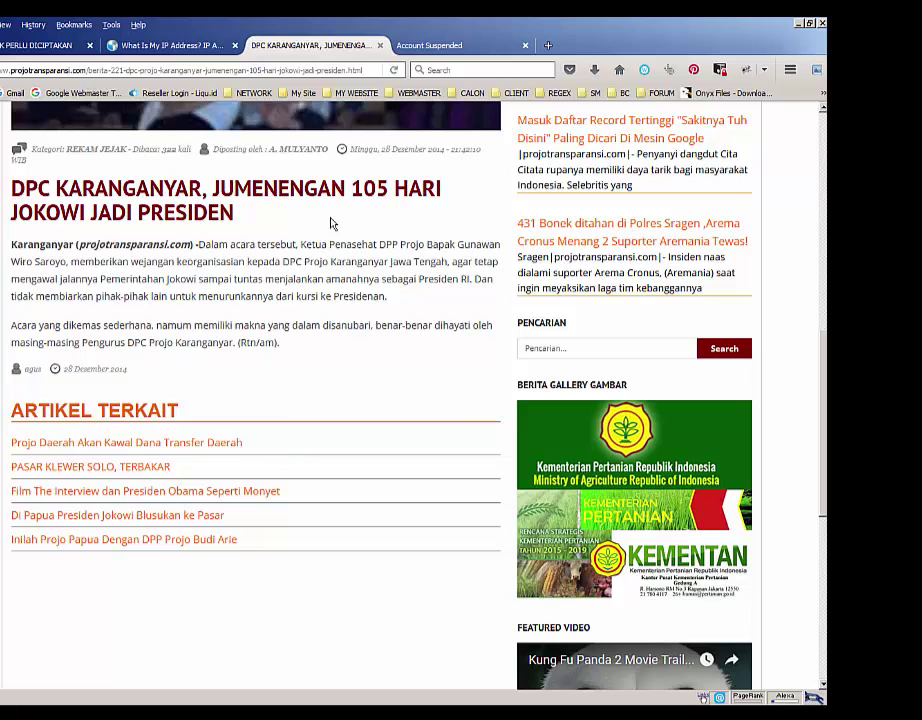
# Close the projotransparansi.com and suspended batamnews.co.id tabs, and open the batamnews.co.id URL on line 29 of the result file
pyautogui.click(380, 46)
pyautogui.click(380, 46)
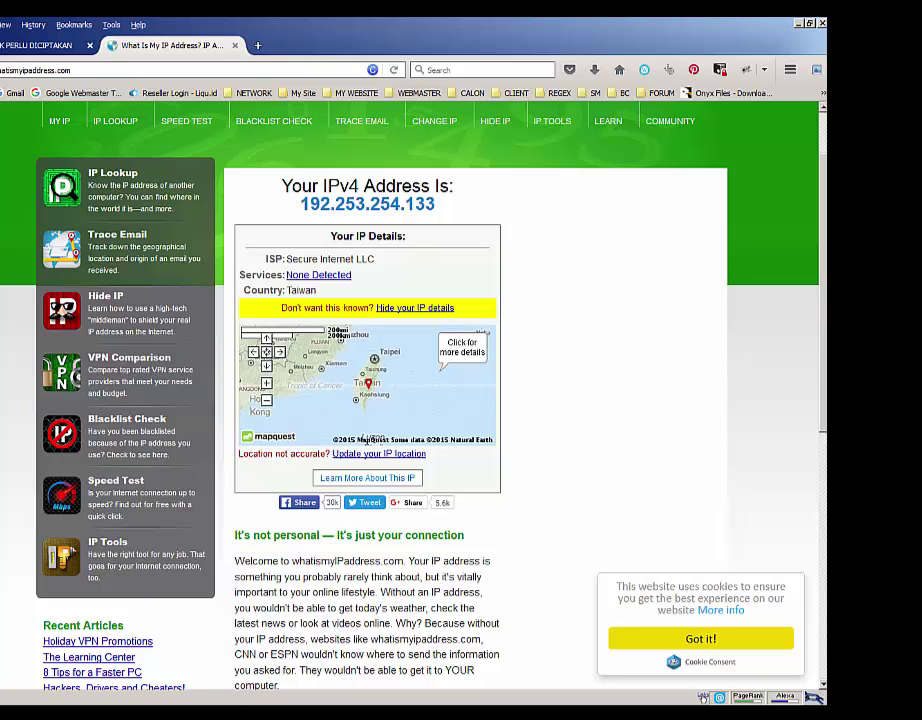
pyautogui.hotkey('alt', 'Tab')
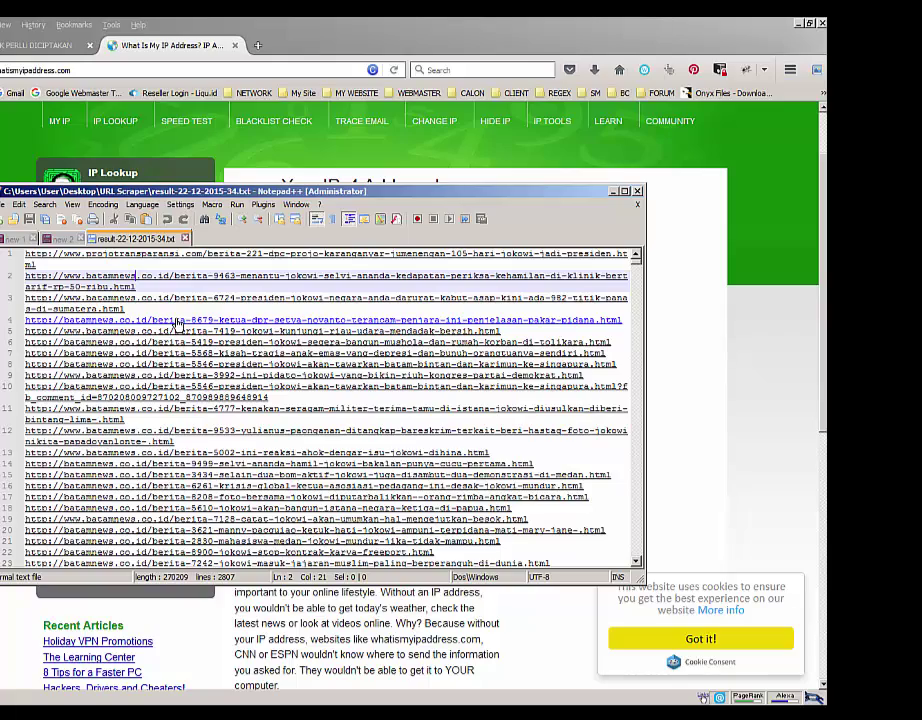
pyautogui.scroll(-3, 156, 500)
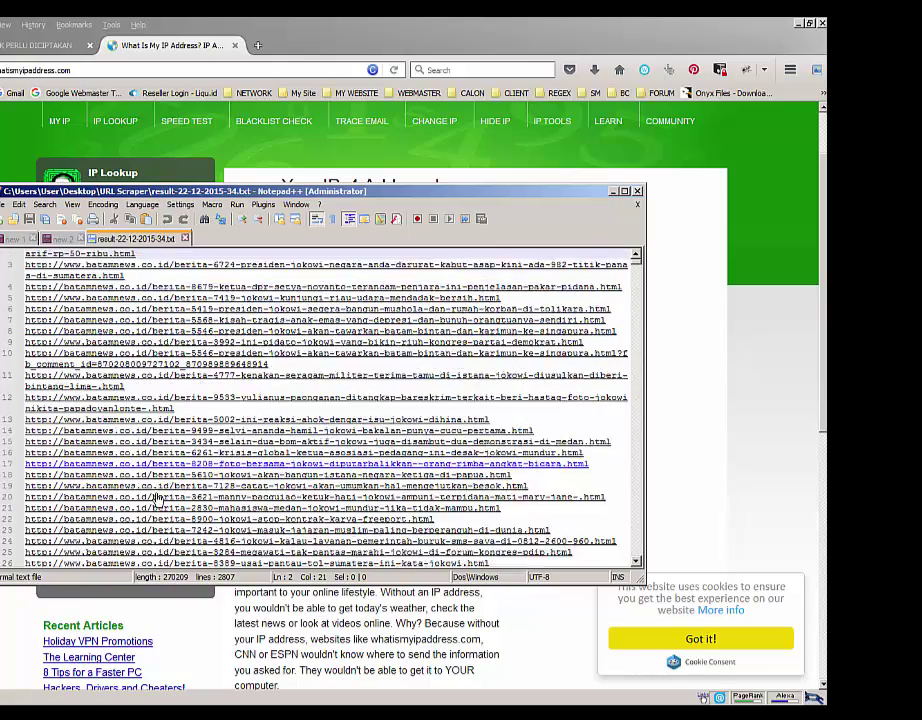
pyautogui.scroll(-5, 157, 500)
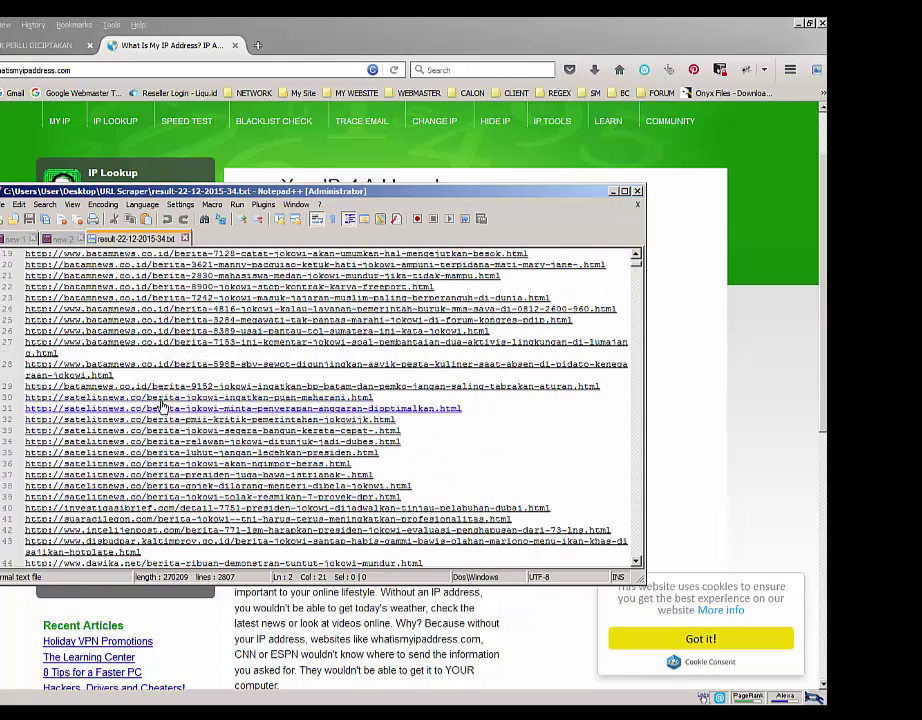
pyautogui.doubleClick(161, 389)
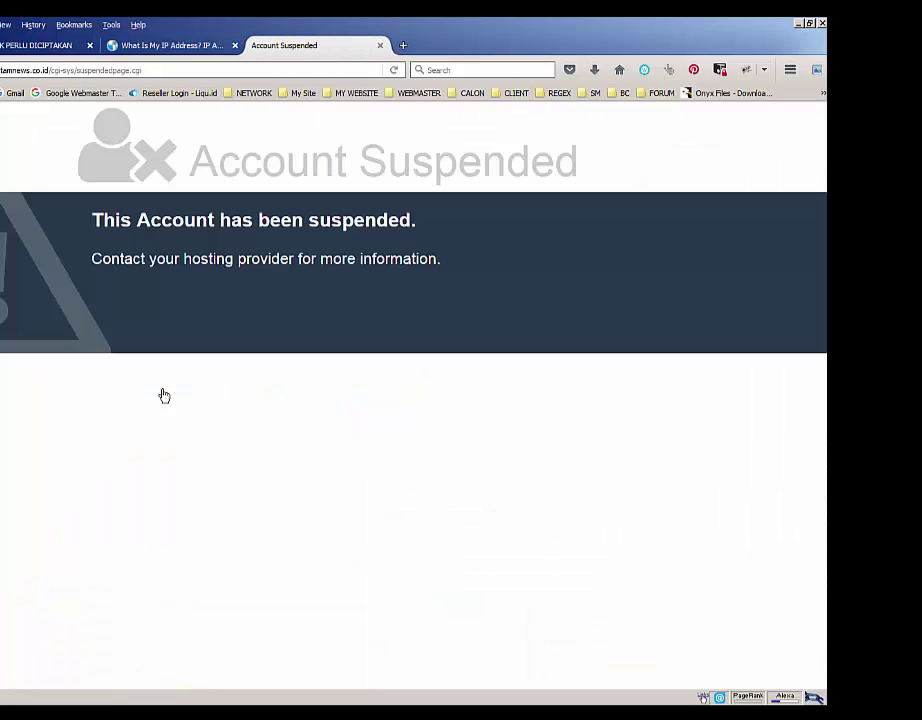
# Open the suaracilegon.com URL on line 41 of the result file and check the page down to its footer for a comment form
pyautogui.hotkey('alt', 'Tab')
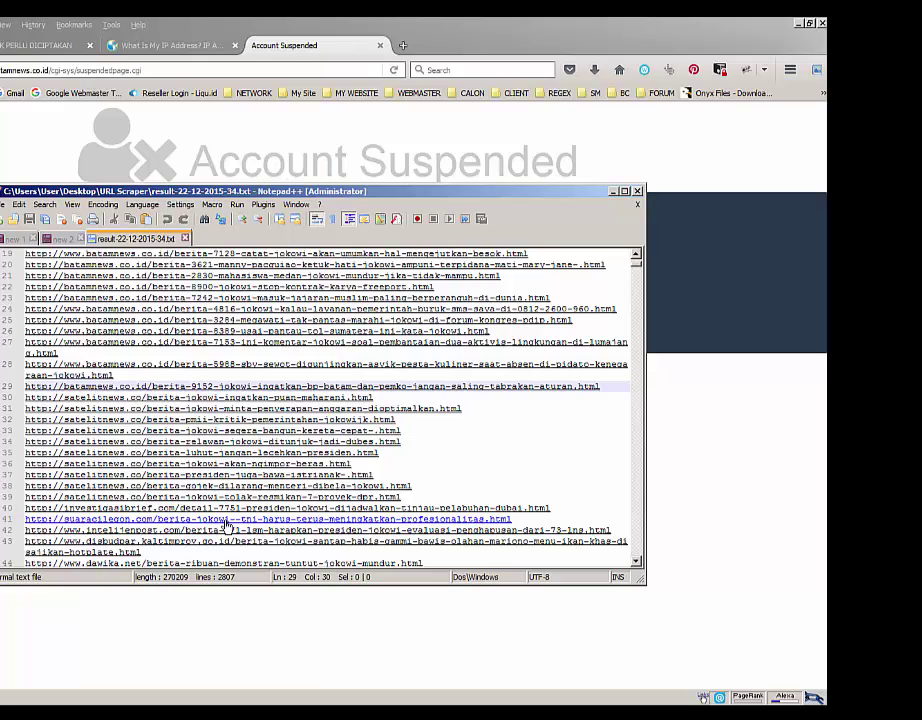
pyautogui.doubleClick(226, 521)
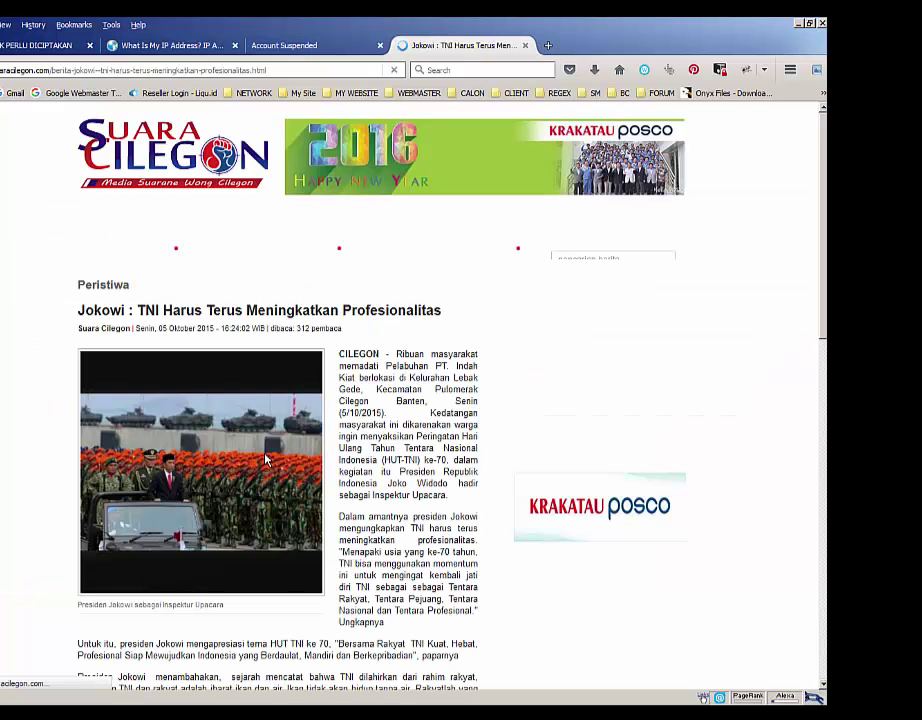
pyautogui.scroll(-4, 401, 456)
pyautogui.scroll(-12, 401, 454)
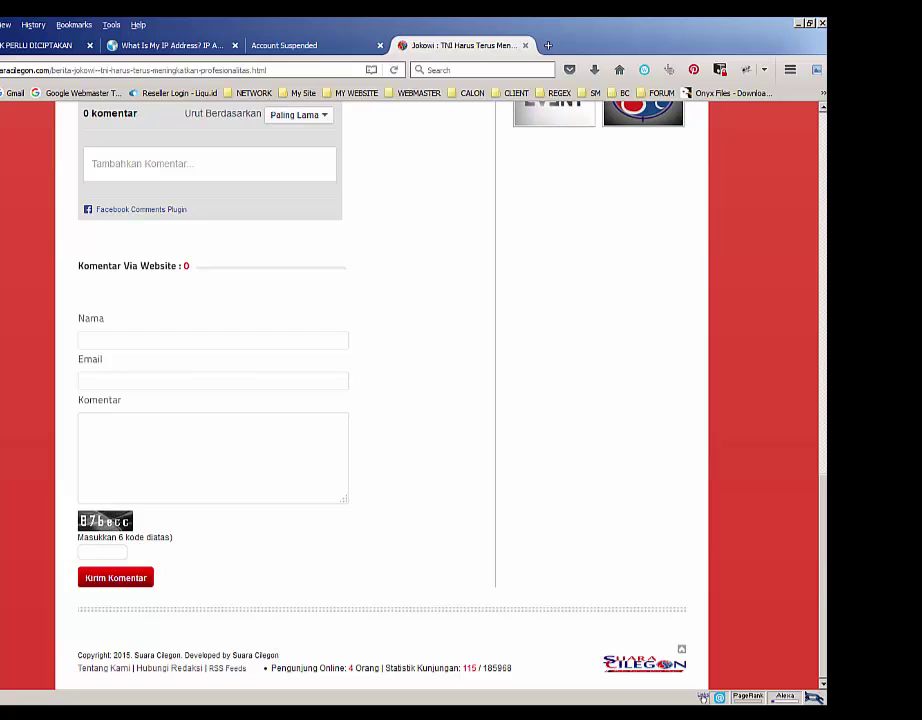
# Open the satelitnews.co URL on line 47 and the konsorsium.or.id URL on line 49 of the result file
pyautogui.hotkey('alt', 'Tab')
pyautogui.scroll(-3, 225, 493)
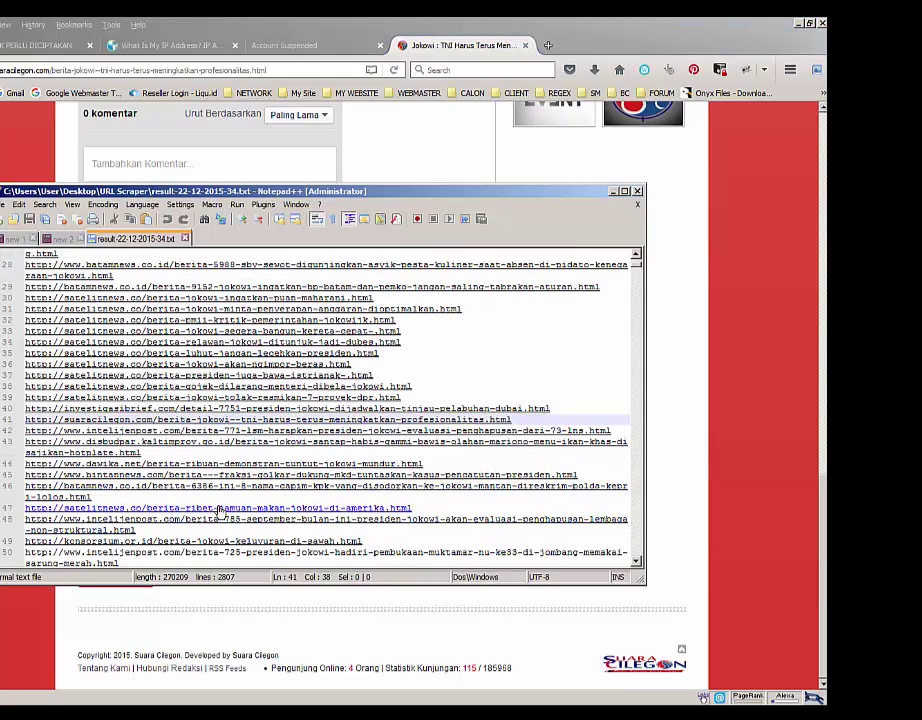
pyautogui.doubleClick(218, 509)
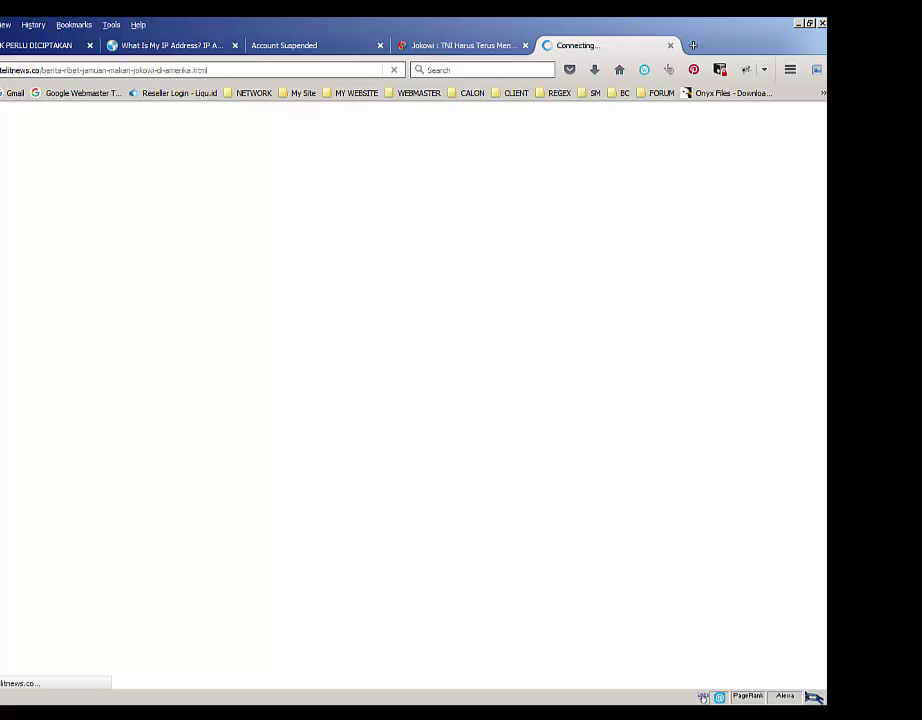
pyautogui.hotkey('alt', 'Tab')
pyautogui.scroll(-3, 186, 487)
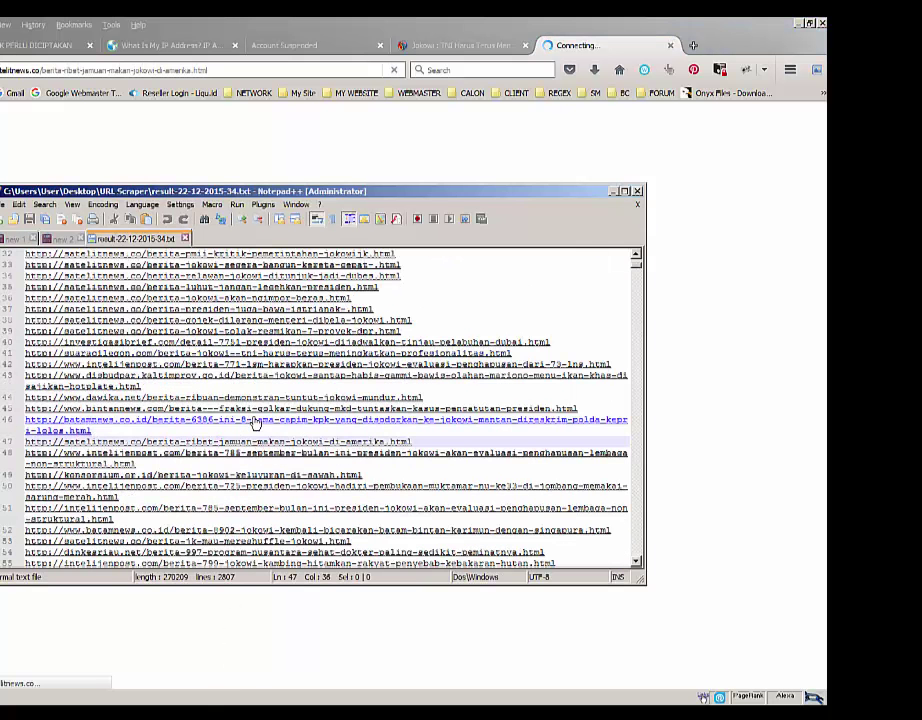
pyautogui.doubleClick(186, 484)
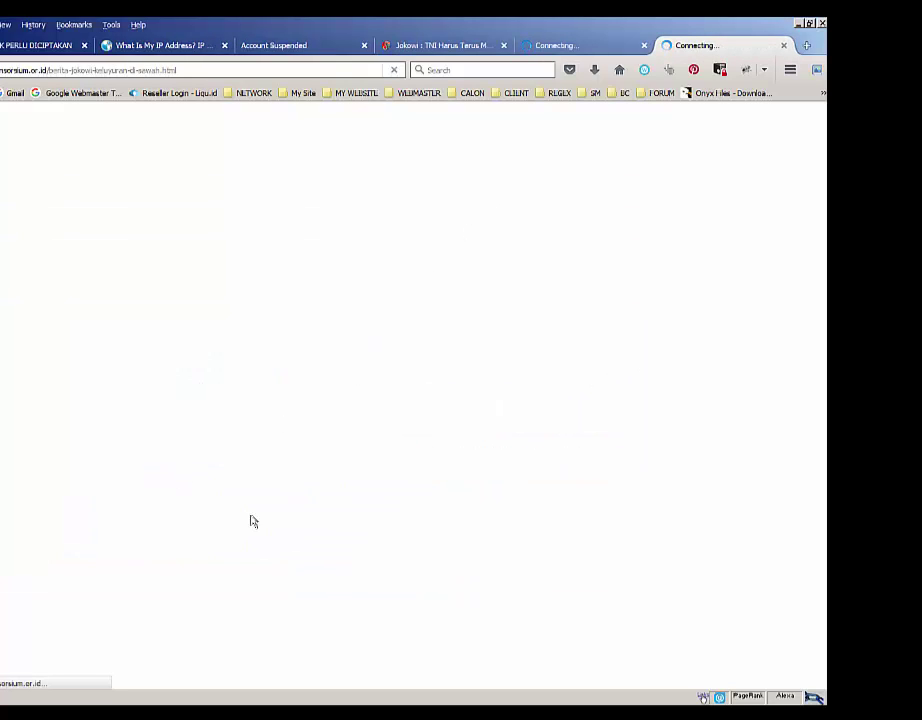
# Open the komisiyudisial.go.id URL on line 61 of the result file and check below the article for a comment form
pyautogui.hotkey('alt', 'Tab')
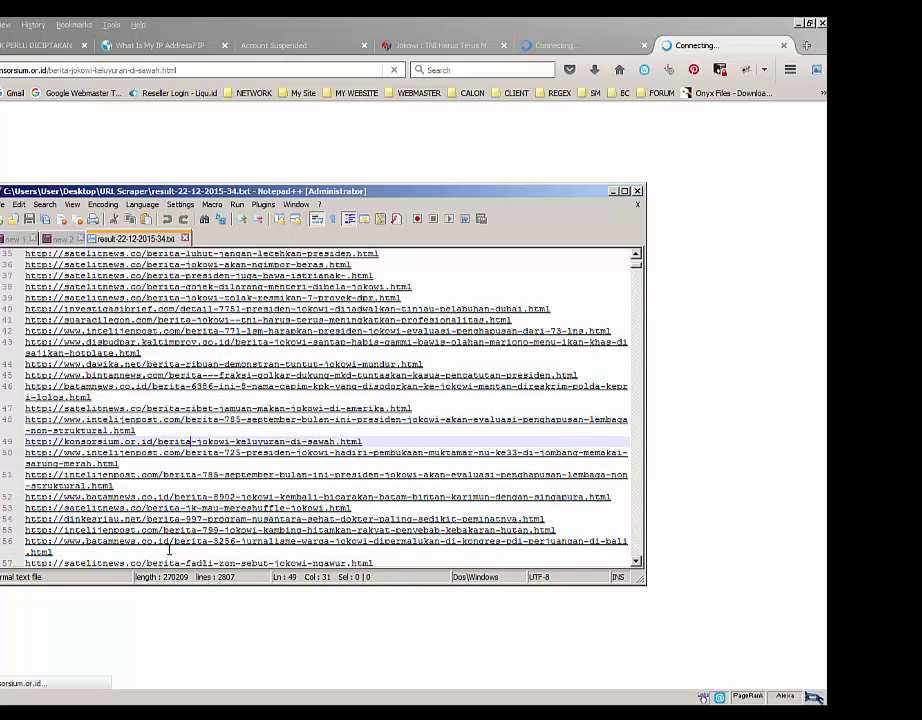
pyautogui.scroll(-3, 176, 537)
pyautogui.doubleClick(122, 508)
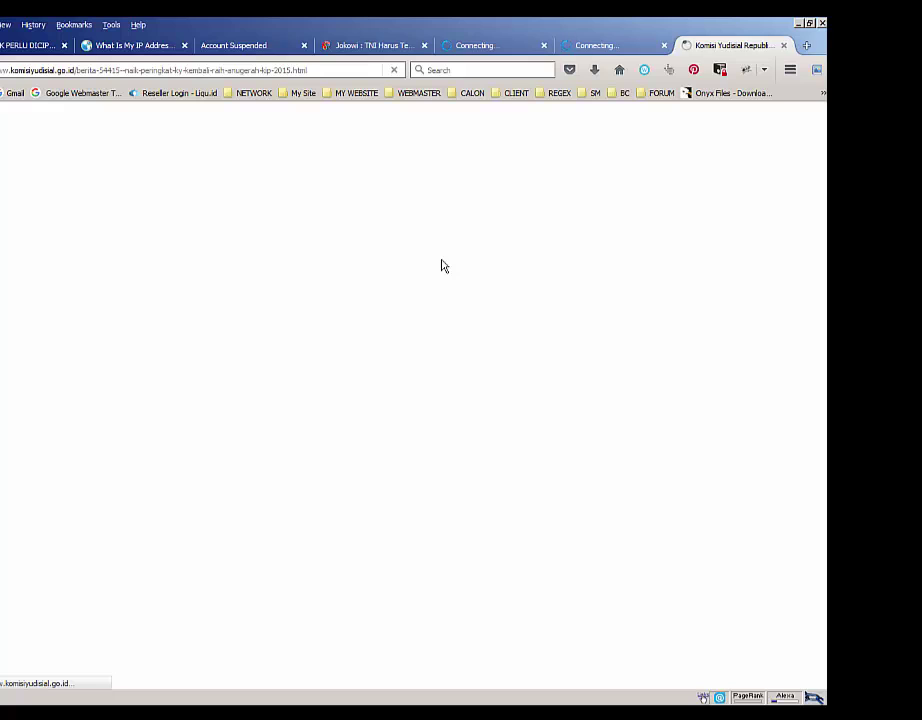
pyautogui.click(467, 51)
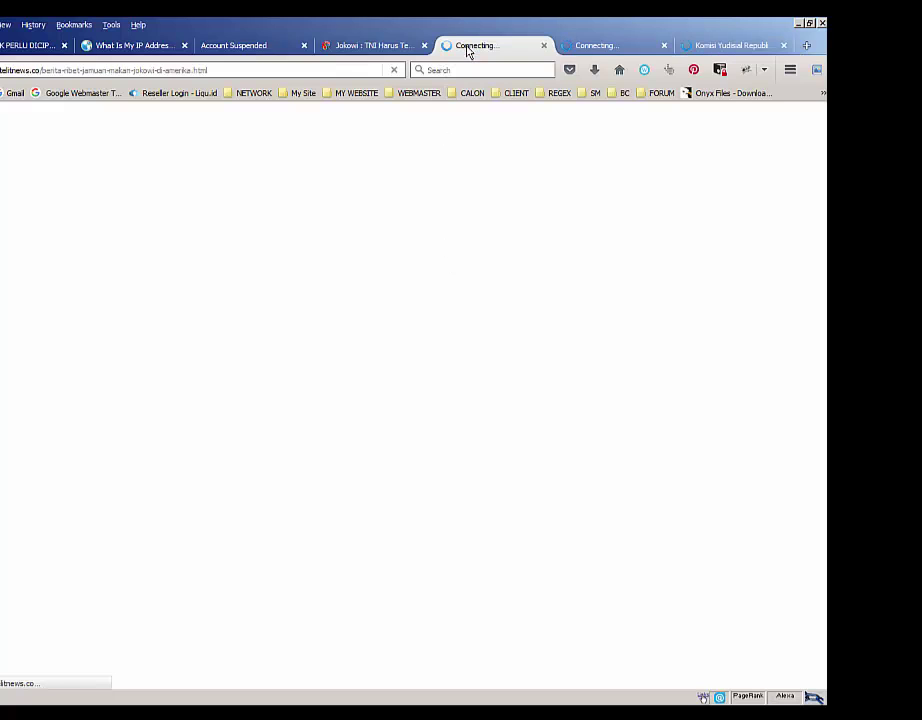
pyautogui.click(700, 50)
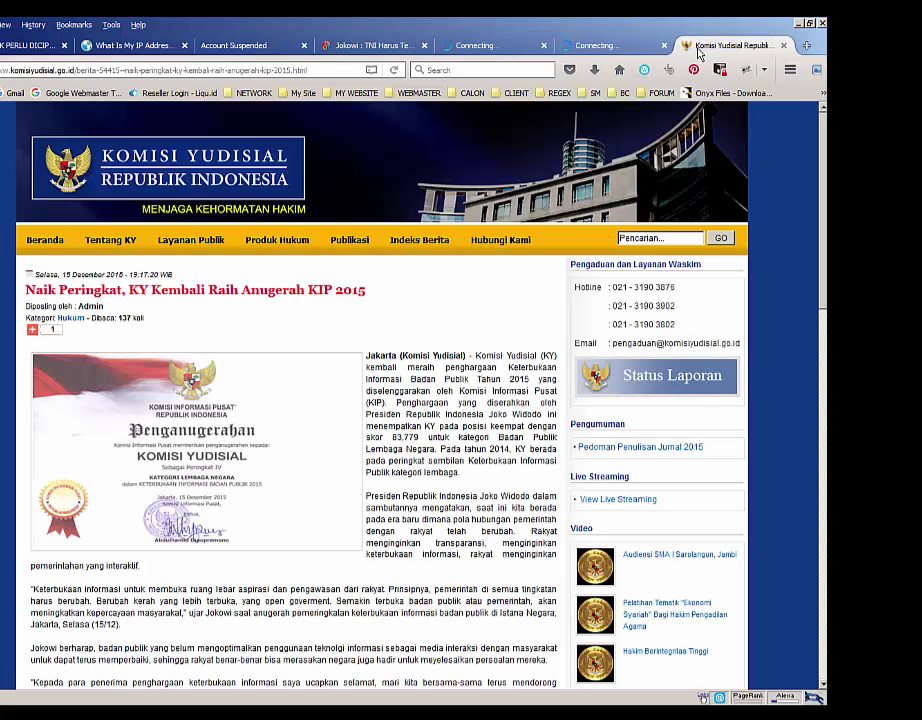
pyautogui.scroll(-10, 427, 414)
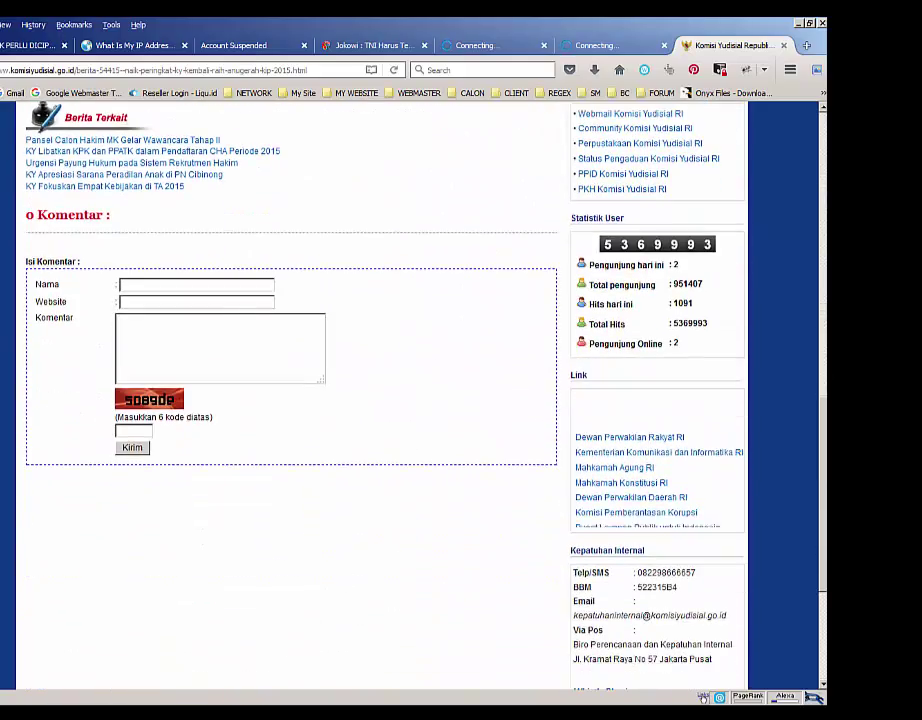
# Open the medanblitz.com URL on line 77 of the result file, and close the satelitnews.co and konsorsium.or.id tabs
pyautogui.hotkey('alt', 'Tab')
pyautogui.scroll(-6, 490, 340)
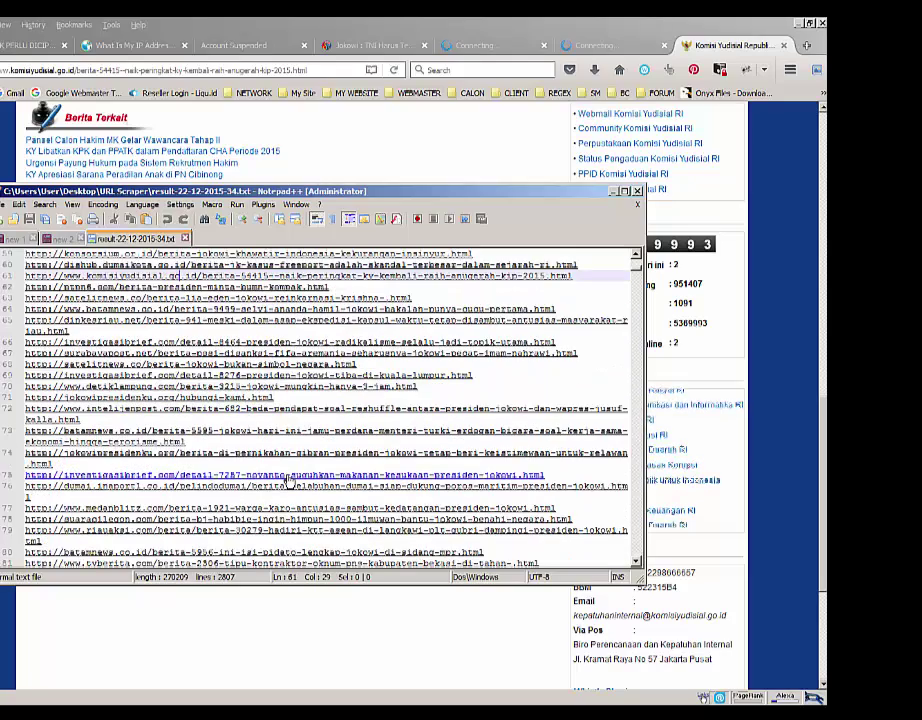
pyautogui.doubleClick(289, 482)
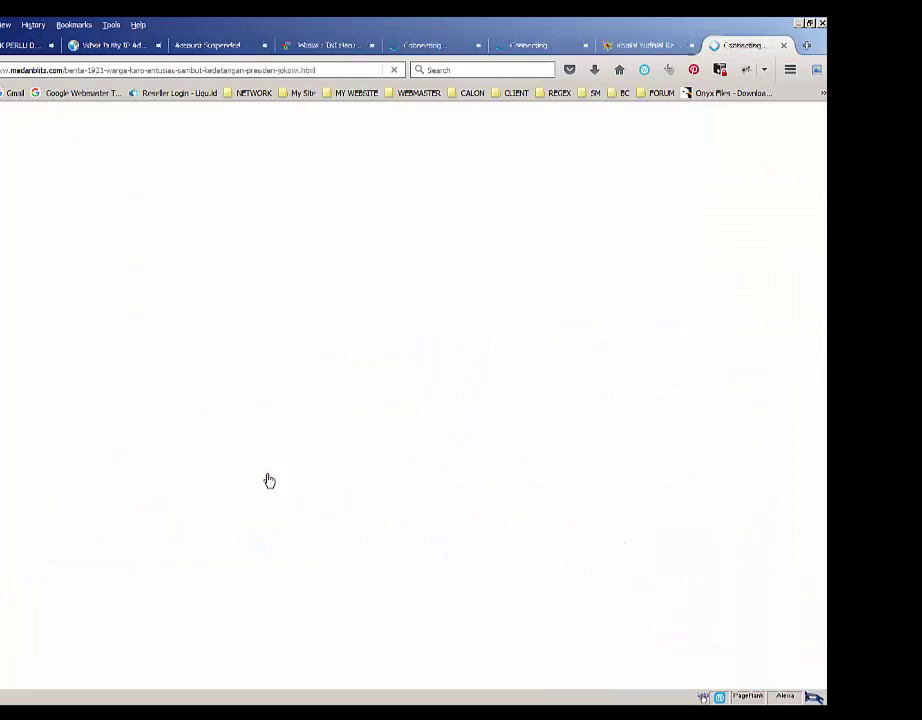
pyautogui.click(445, 47)
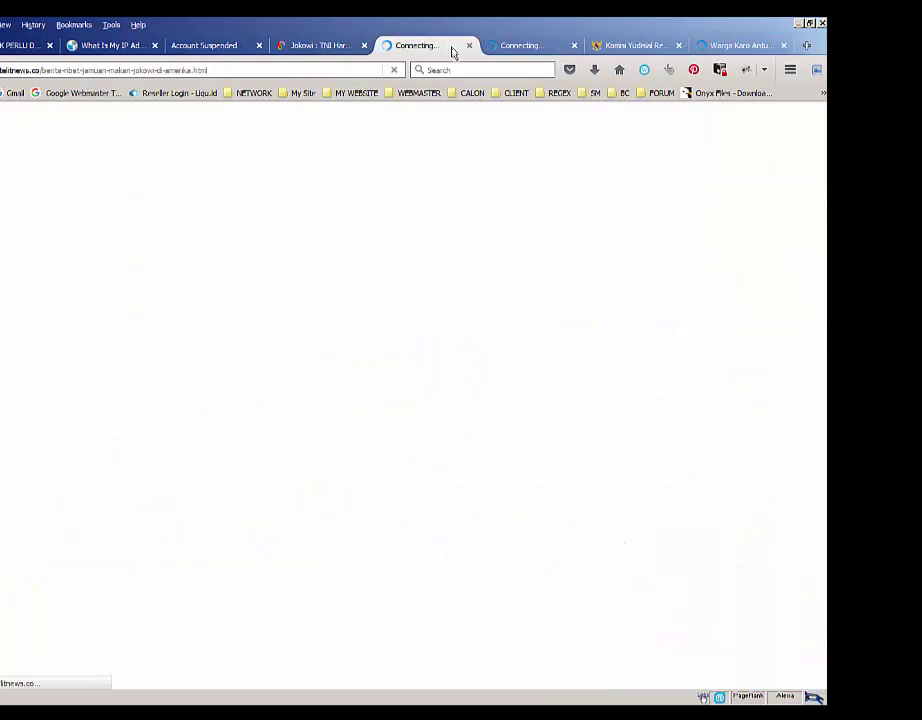
pyautogui.click(466, 48)
pyautogui.click(466, 48)
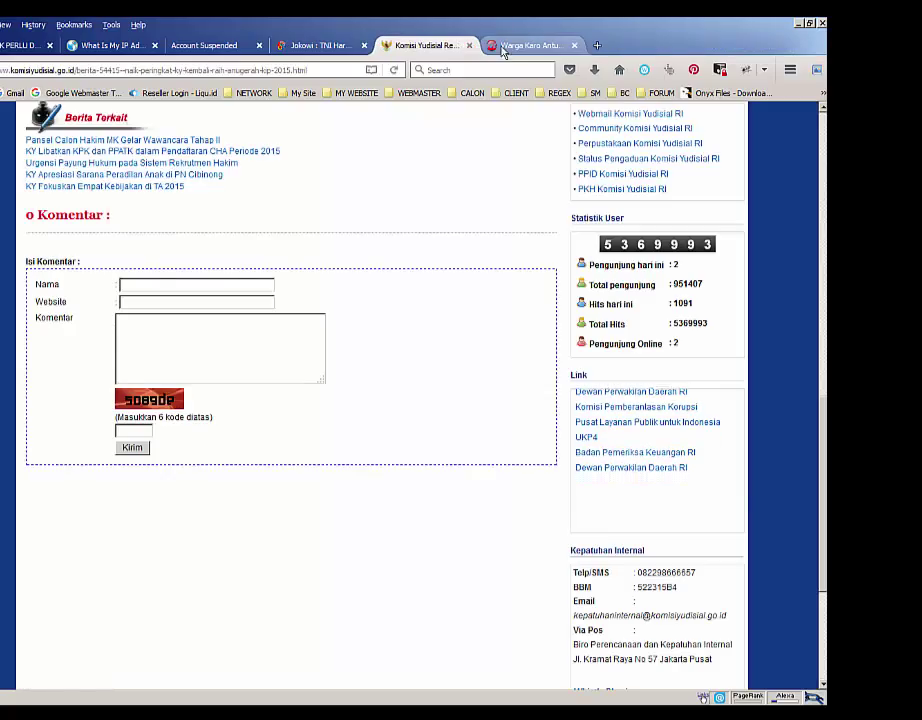
# Examine the medanblitz.com article page down to its footer, checking for a comment form
pyautogui.click(511, 50)
pyautogui.scroll(-10, 415, 372)
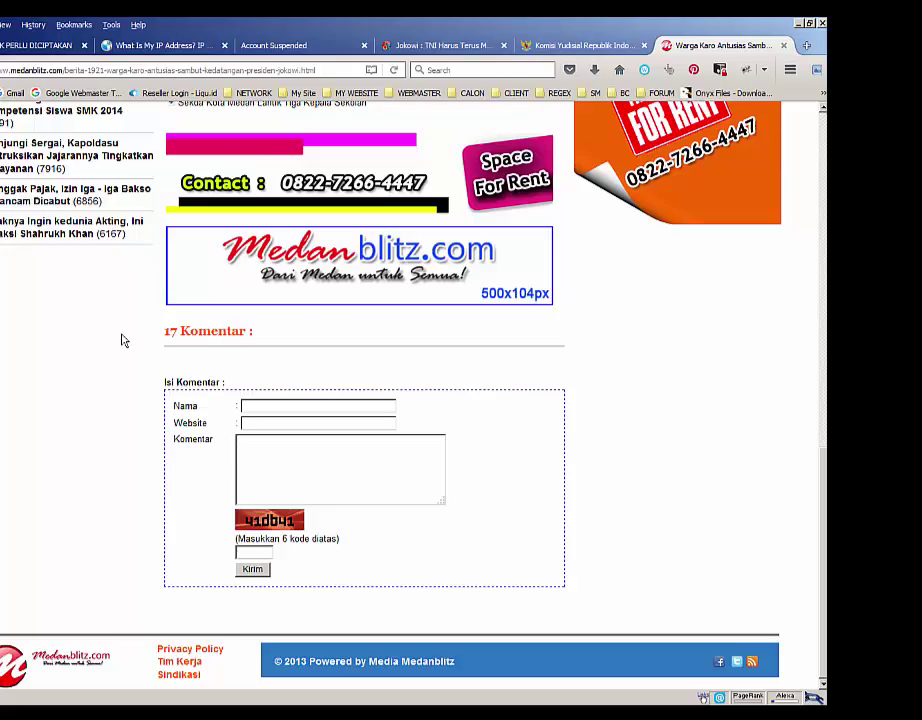
pyautogui.scroll(5, 121, 340)
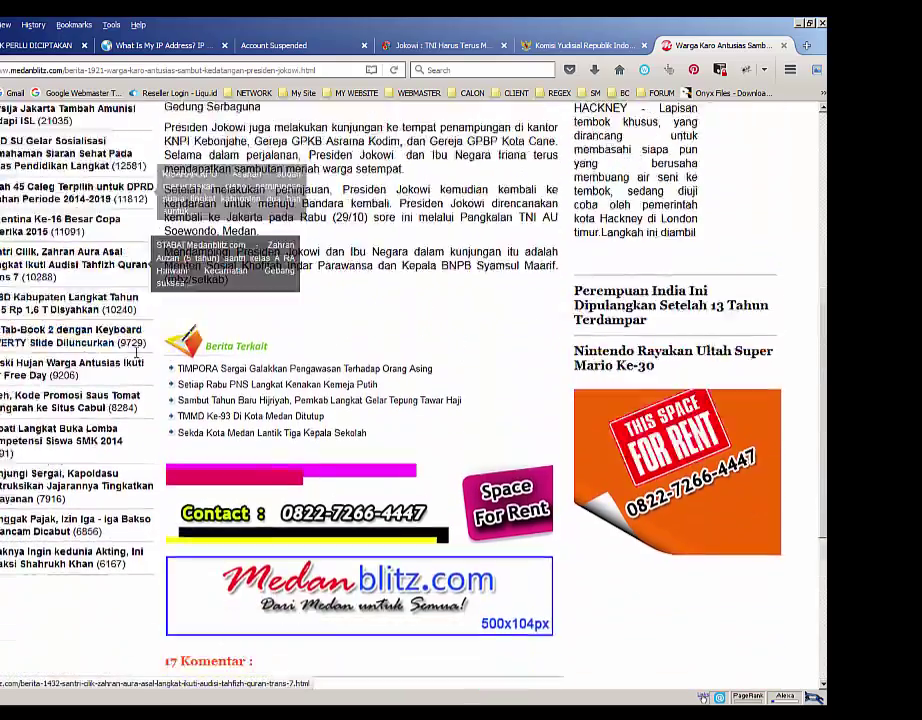
pyautogui.scroll(-3, 137, 352)
# Open the intelijenpost.com URL on line 86 of the result file and examine its reader comments and comment form
pyautogui.hotkey('alt', 'Tab')
pyautogui.scroll(-4, 270, 494)
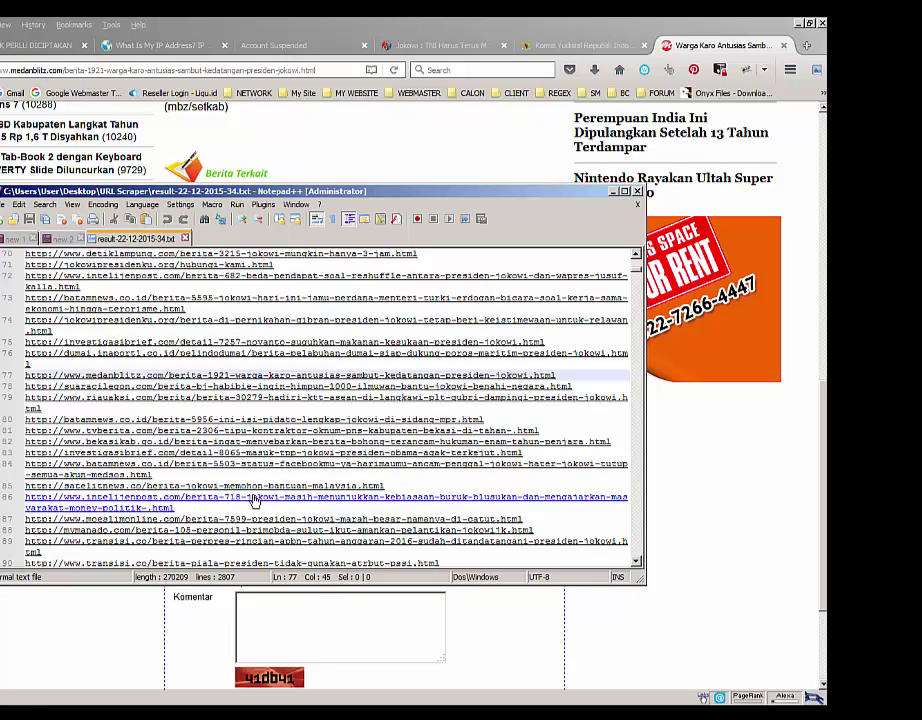
pyautogui.doubleClick(254, 501)
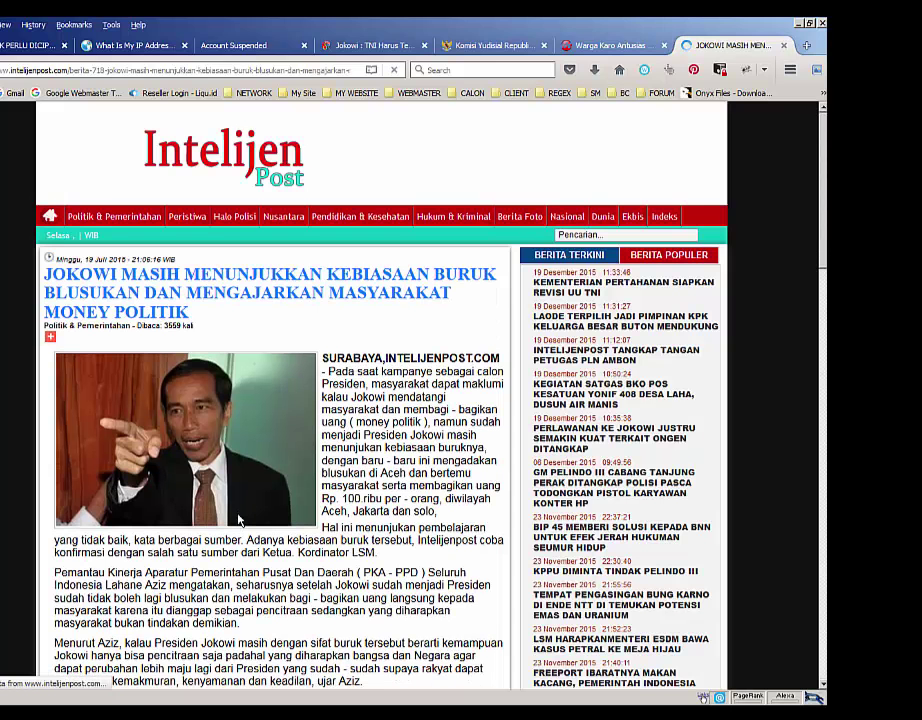
pyautogui.scroll(-6, 238, 520)
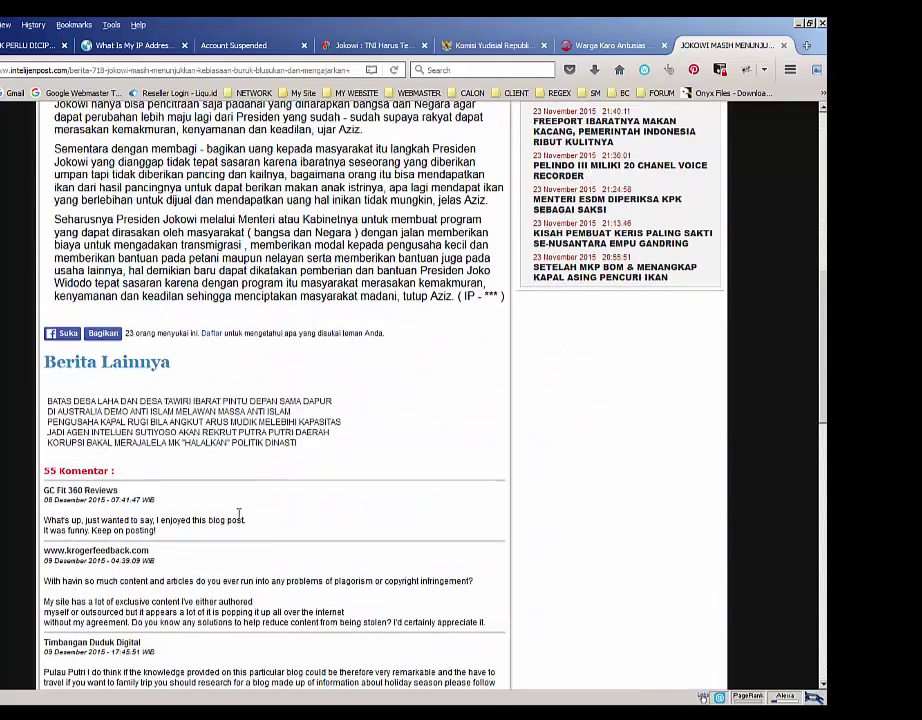
pyautogui.scroll(-2, 238, 514)
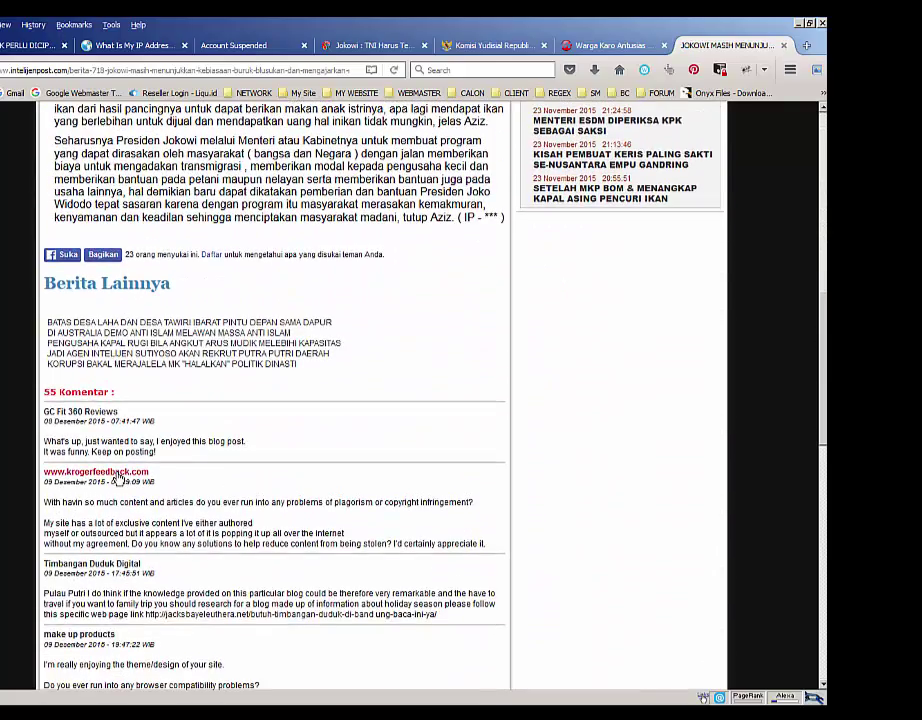
pyautogui.scroll(-14, 118, 478)
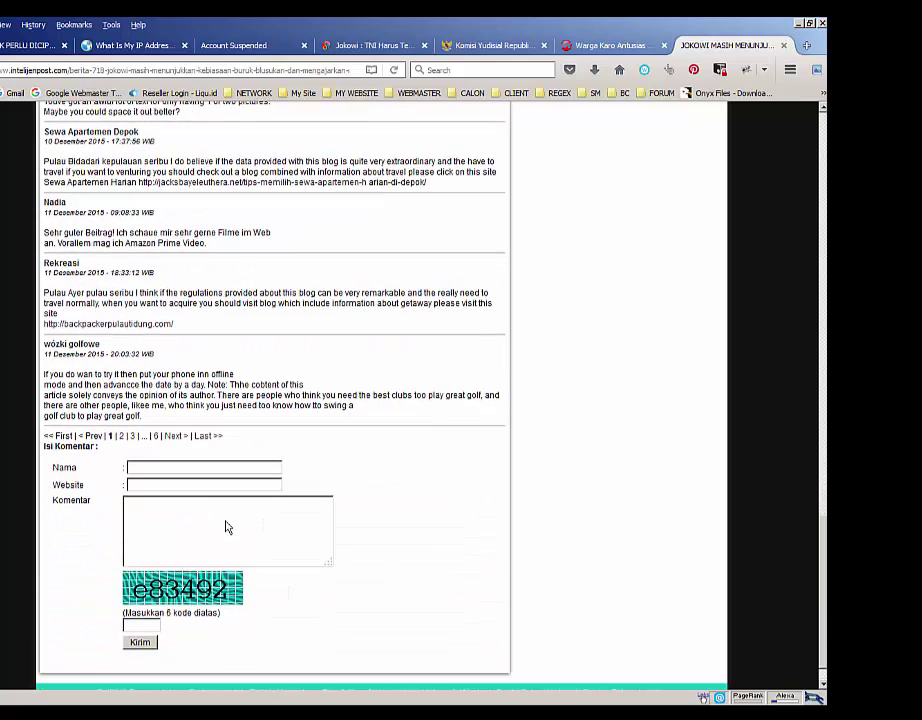
# Go to the last page of comments on the intelijenpost.com article and examine the newest ones
pyautogui.click(208, 436)
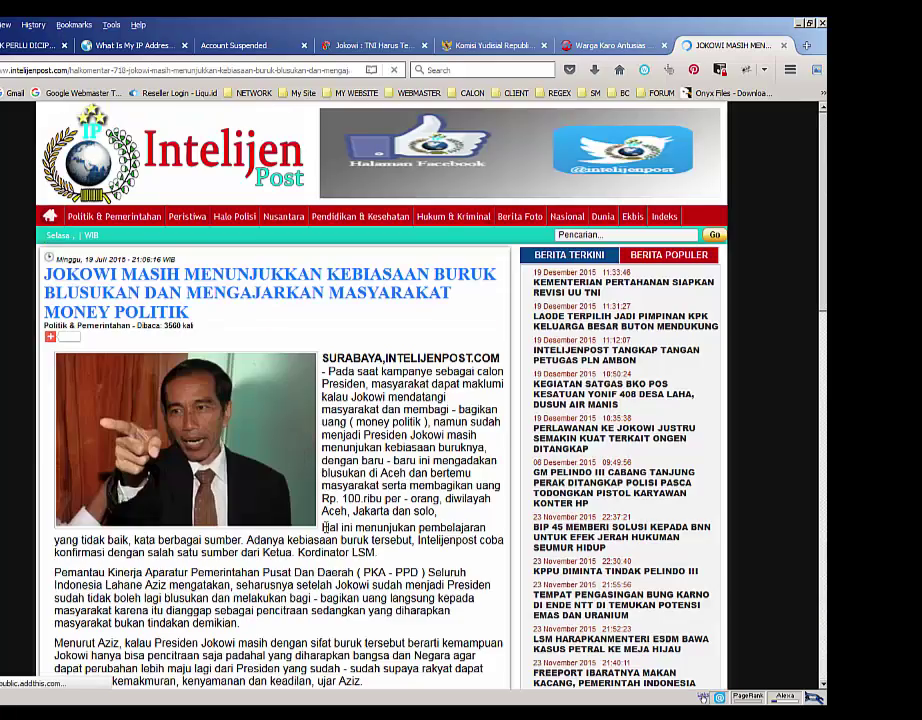
pyautogui.scroll(-4, 325, 527)
pyautogui.scroll(2, 325, 527)
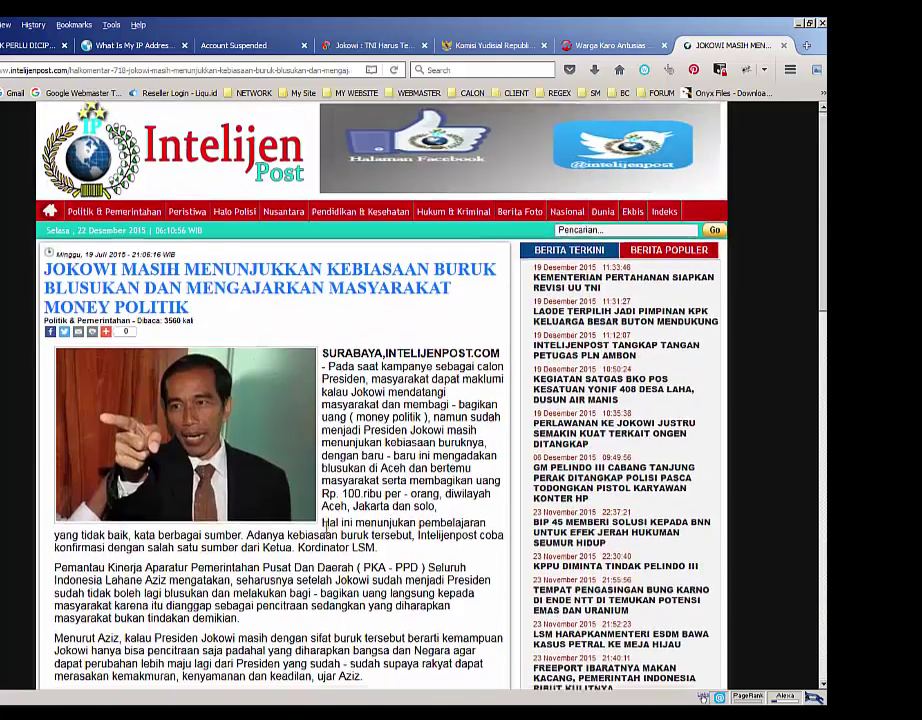
pyautogui.scroll(-5, 325, 530)
pyautogui.scroll(-3, 326, 533)
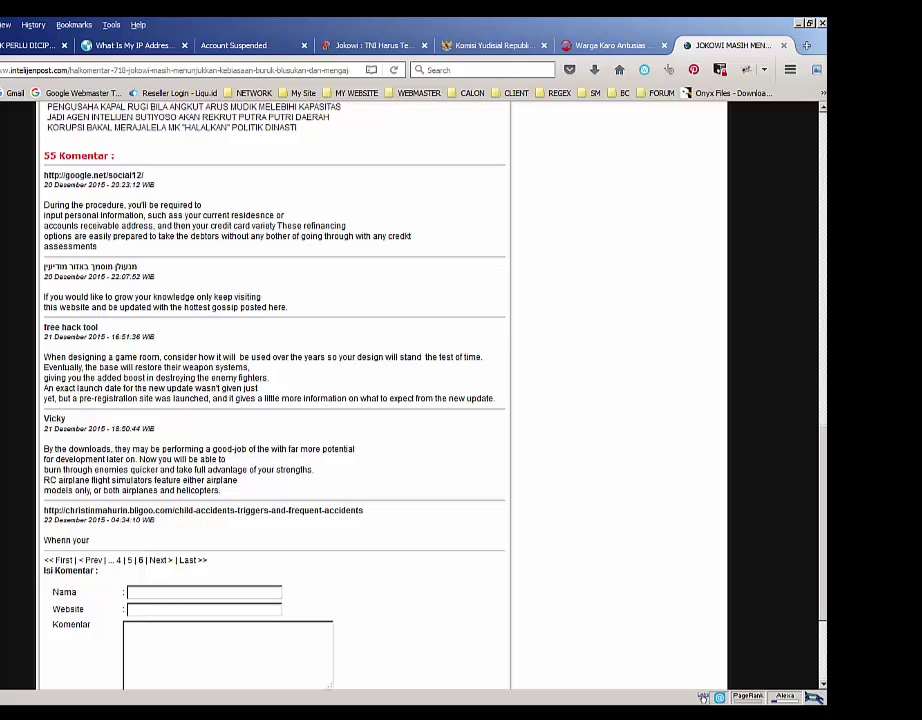
# Switch to the url scraper, save its footprint and keywords as dsdsdsdsdsd.csv on the Desktop, and clear the form
pyautogui.hotkey('alt', 'Tab')
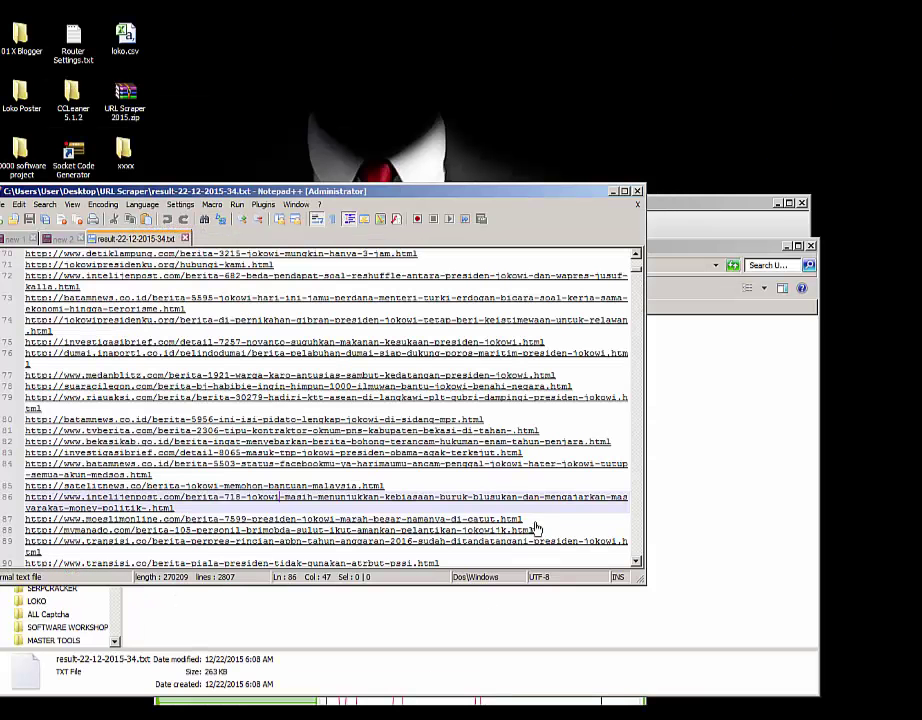
pyautogui.click(701, 235)
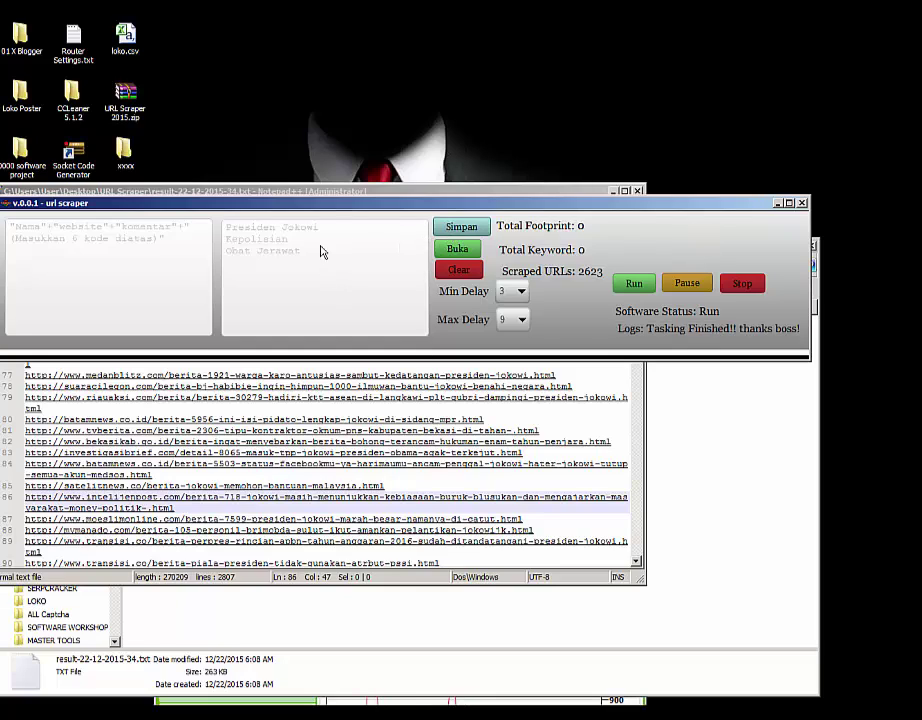
pyautogui.click(118, 240)
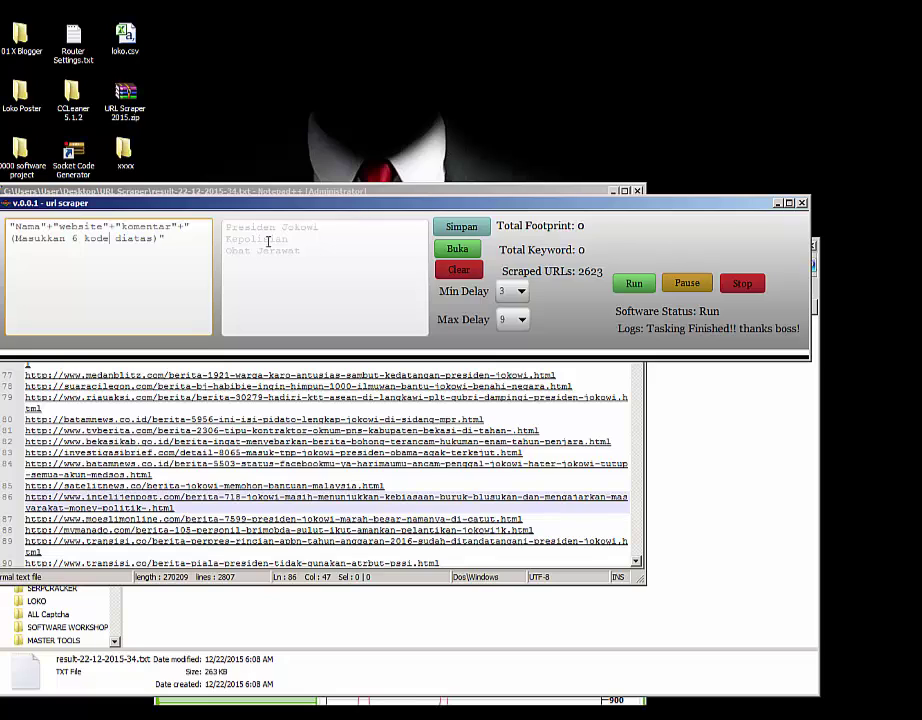
pyautogui.click(472, 228)
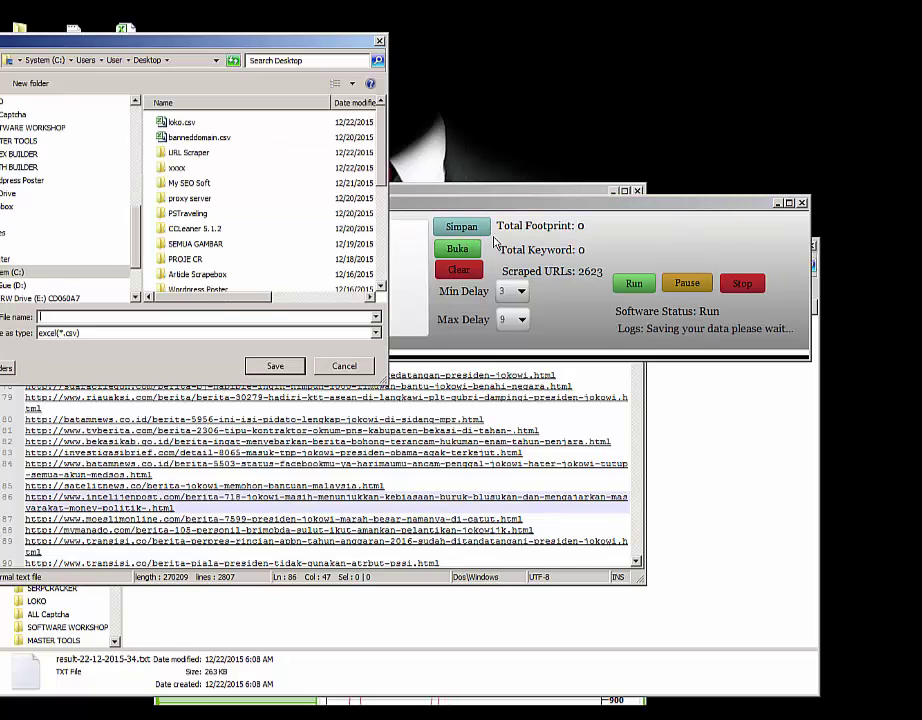
pyautogui.click(275, 366)
pyautogui.click(375, 405)
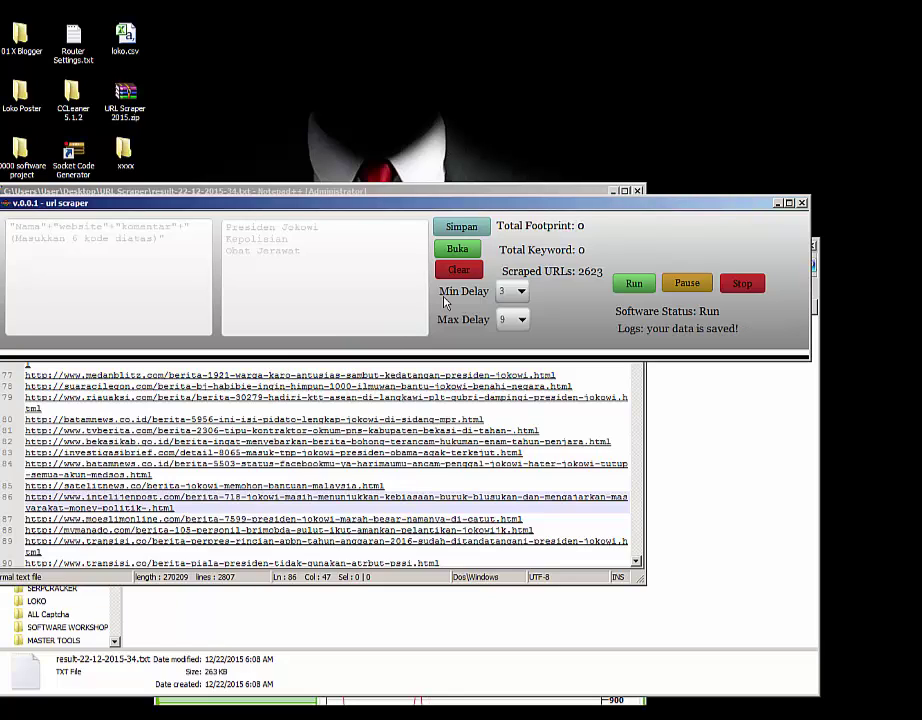
pyautogui.click(463, 270)
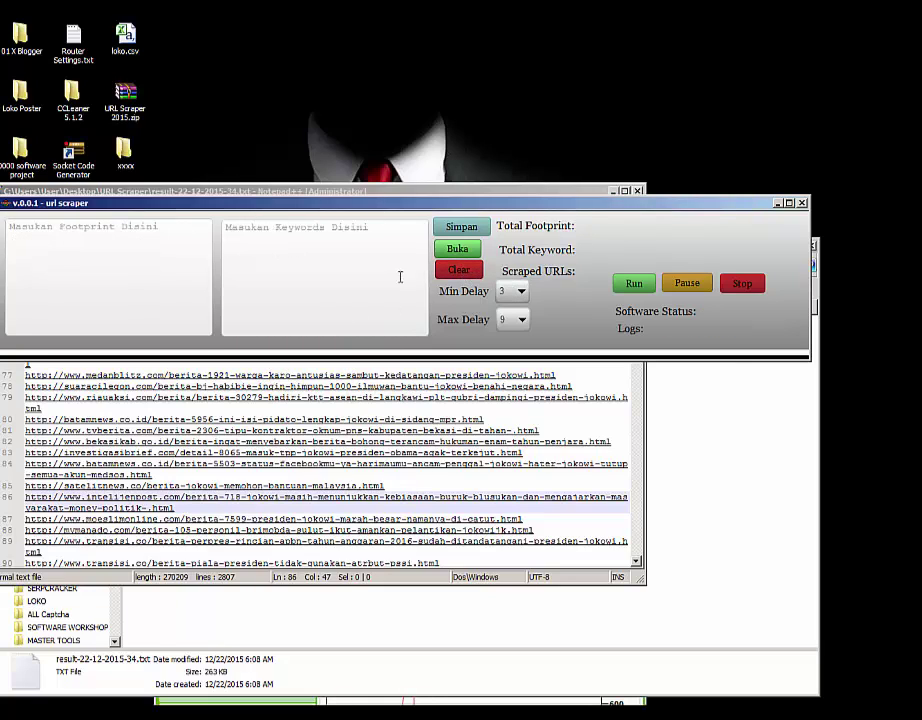
# Set the scraper's minimum delay to 1 and its maximum delay to 10
pyautogui.click(521, 293)
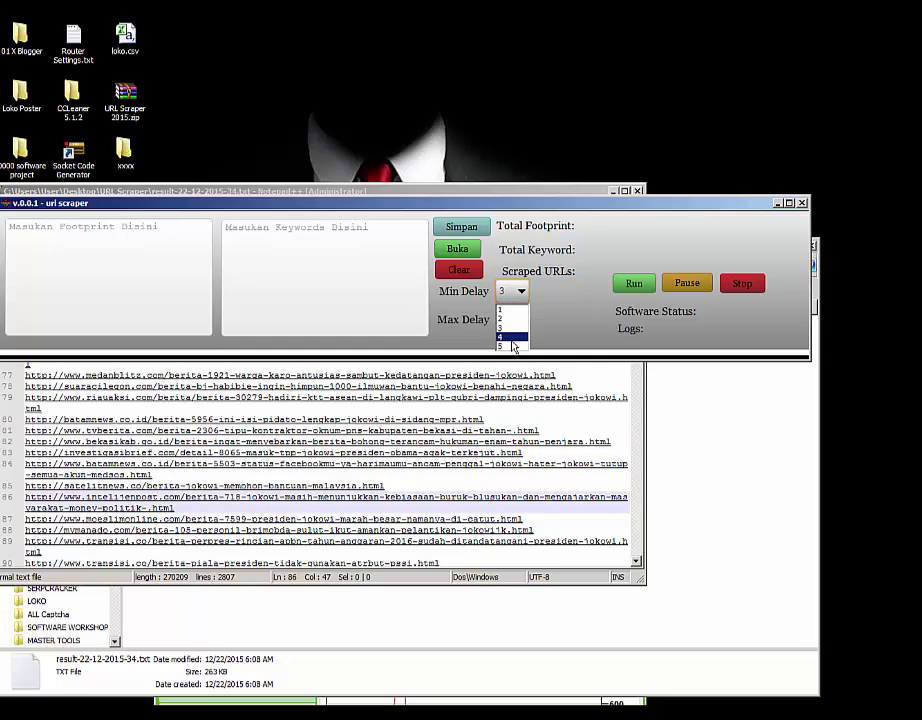
pyautogui.click(510, 327)
pyautogui.click(521, 320)
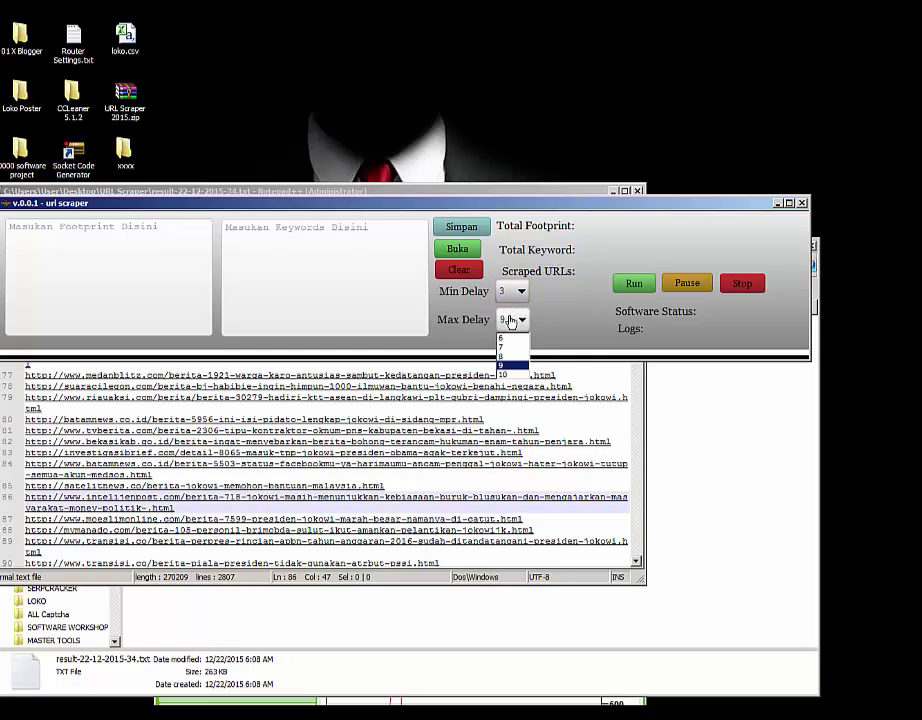
pyautogui.click(505, 373)
pyautogui.click(521, 291)
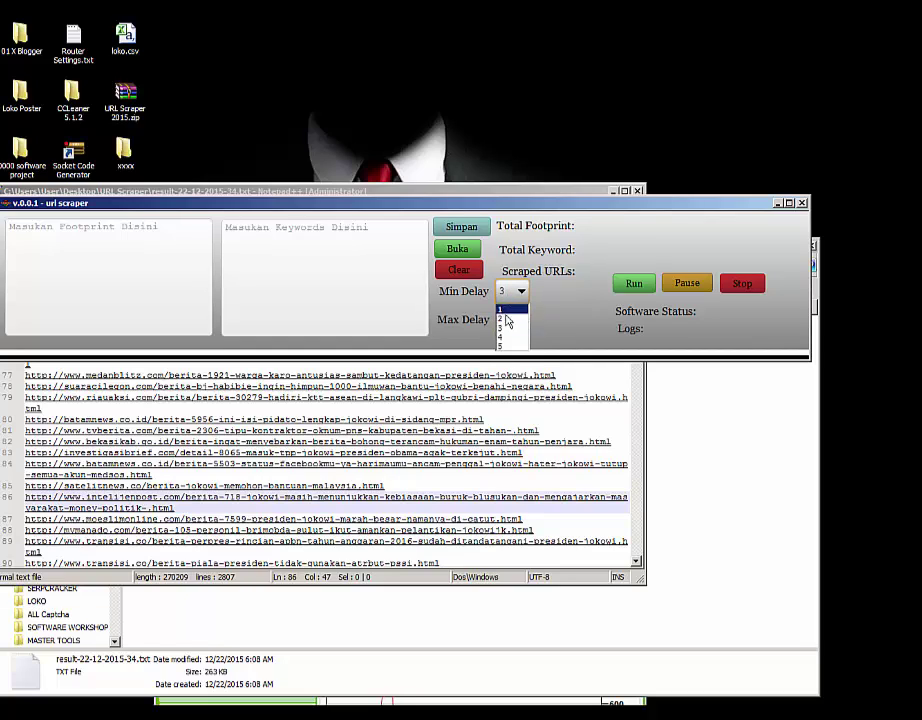
pyautogui.click(507, 311)
pyautogui.click(521, 320)
pyautogui.click(506, 373)
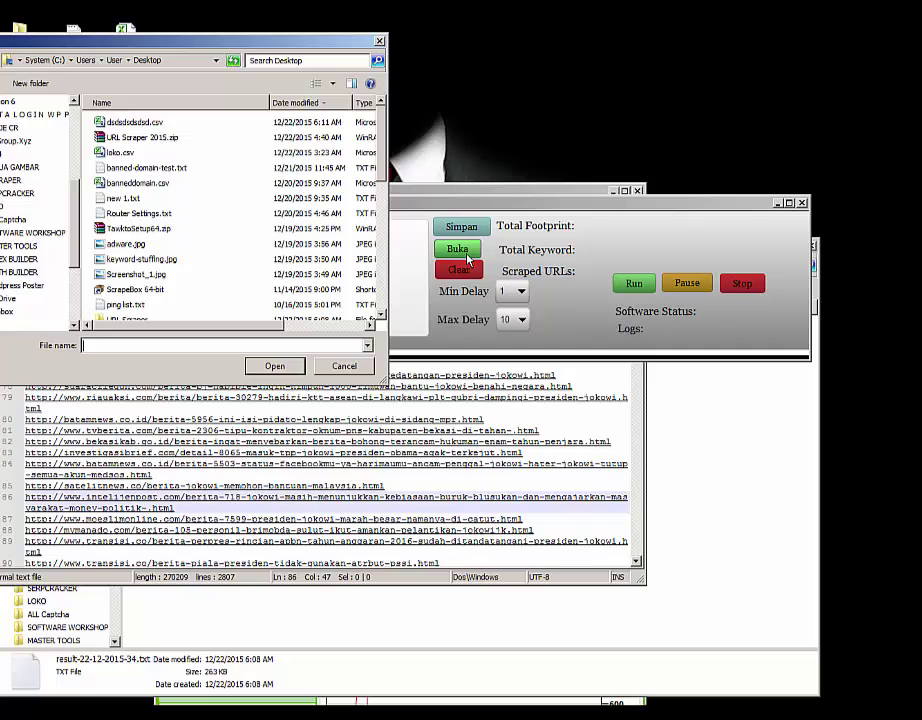
# Load the saved footprint and keywords from dsdsdsdsdsd.csv on the Desktop into the scraper, and check both lists
pyautogui.click(180, 125)
pyautogui.click(275, 366)
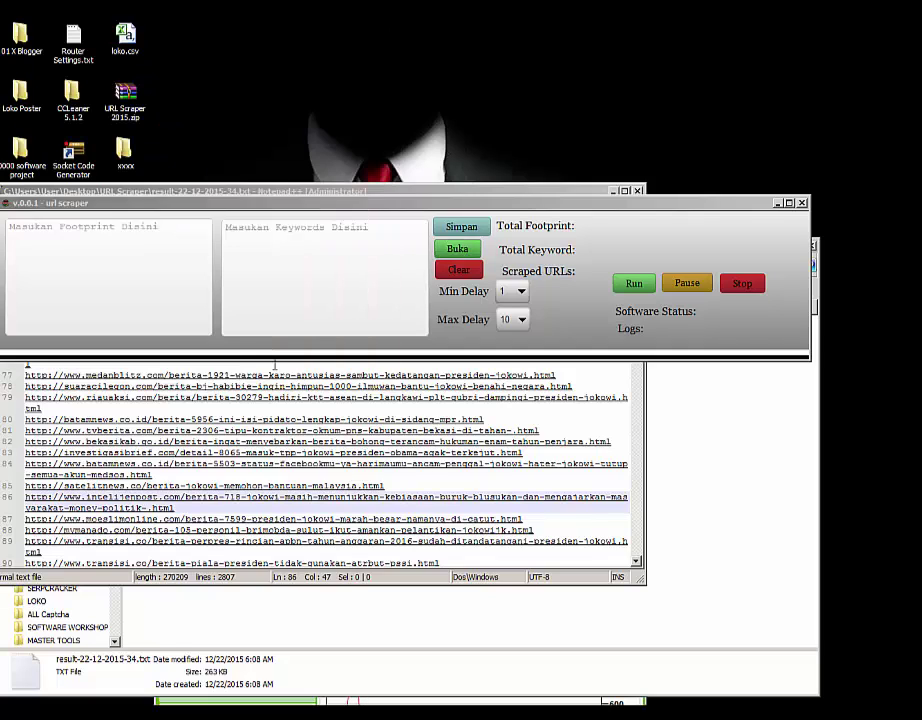
pyautogui.hotkey('ctrl', 'a')
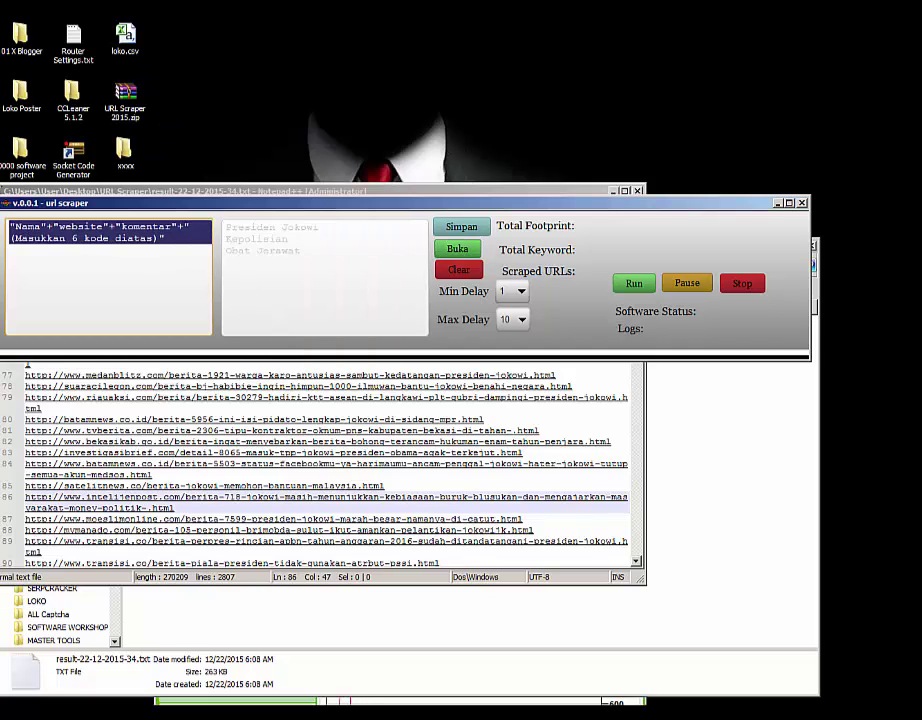
pyautogui.click(359, 251)
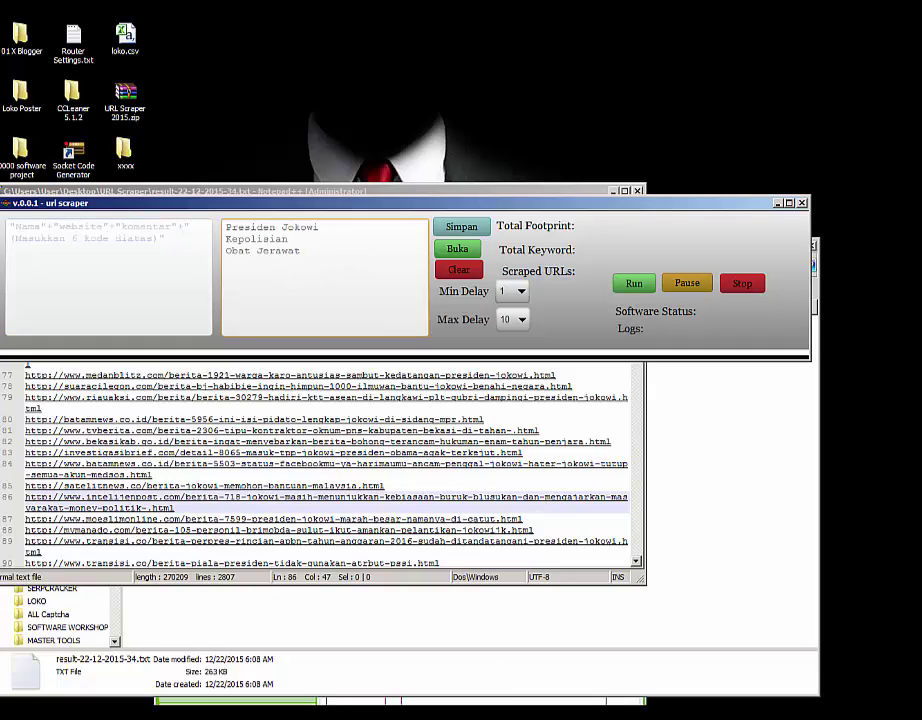
pyautogui.click(500, 714)
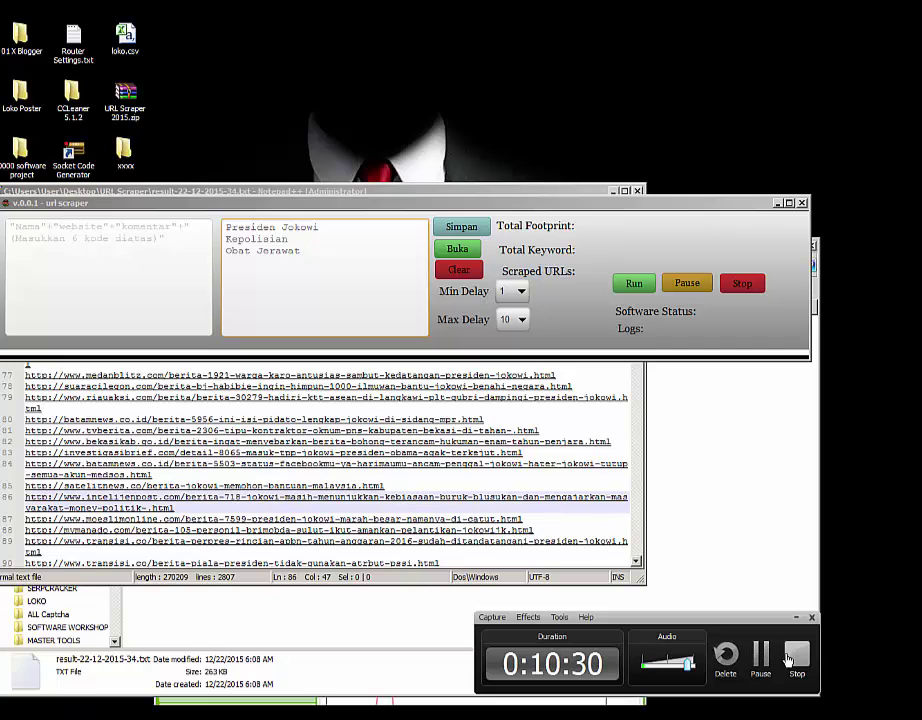
pyautogui.click(788, 660)
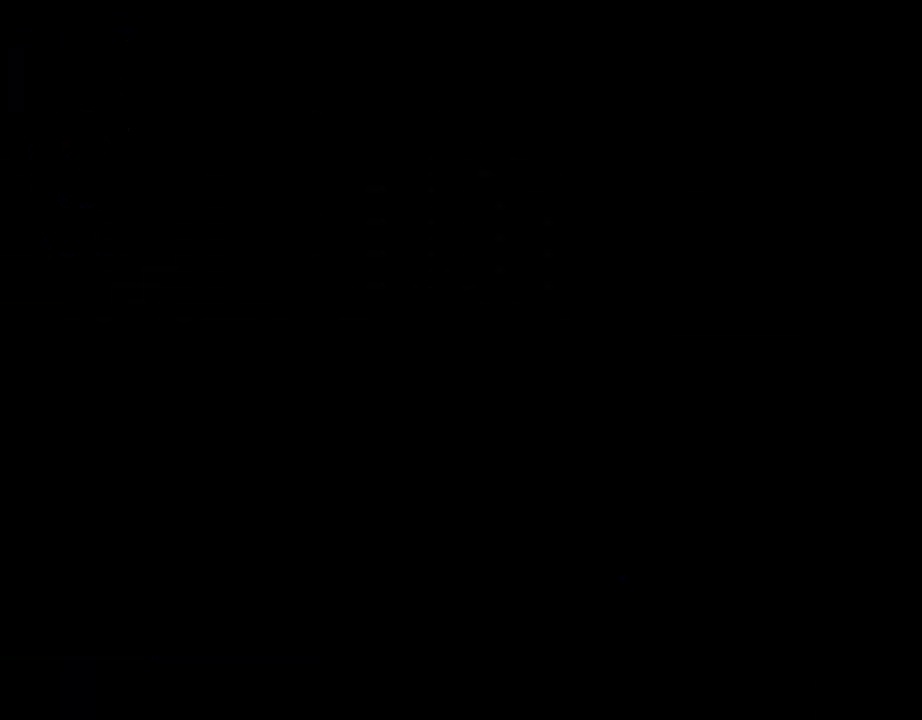